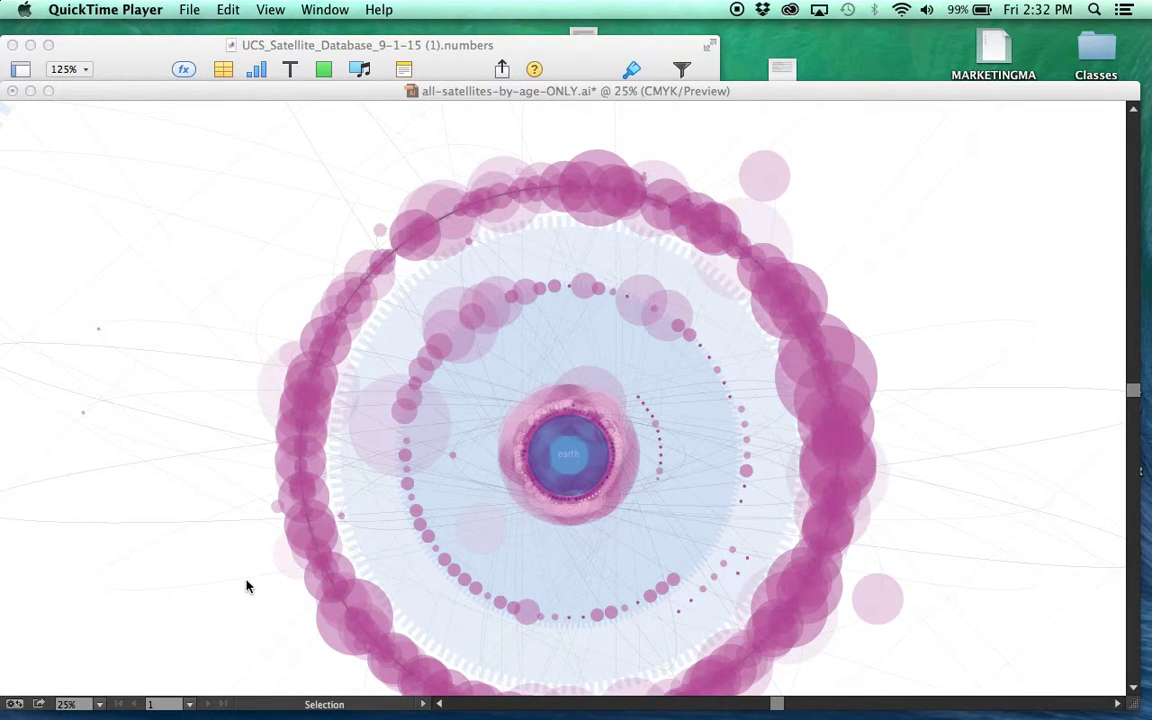
Step: Bring Illustrator forward and switch the satellite orbit artwork to Full Screen Mode
{"action": "left_click", "coordinate": [329, 374]}
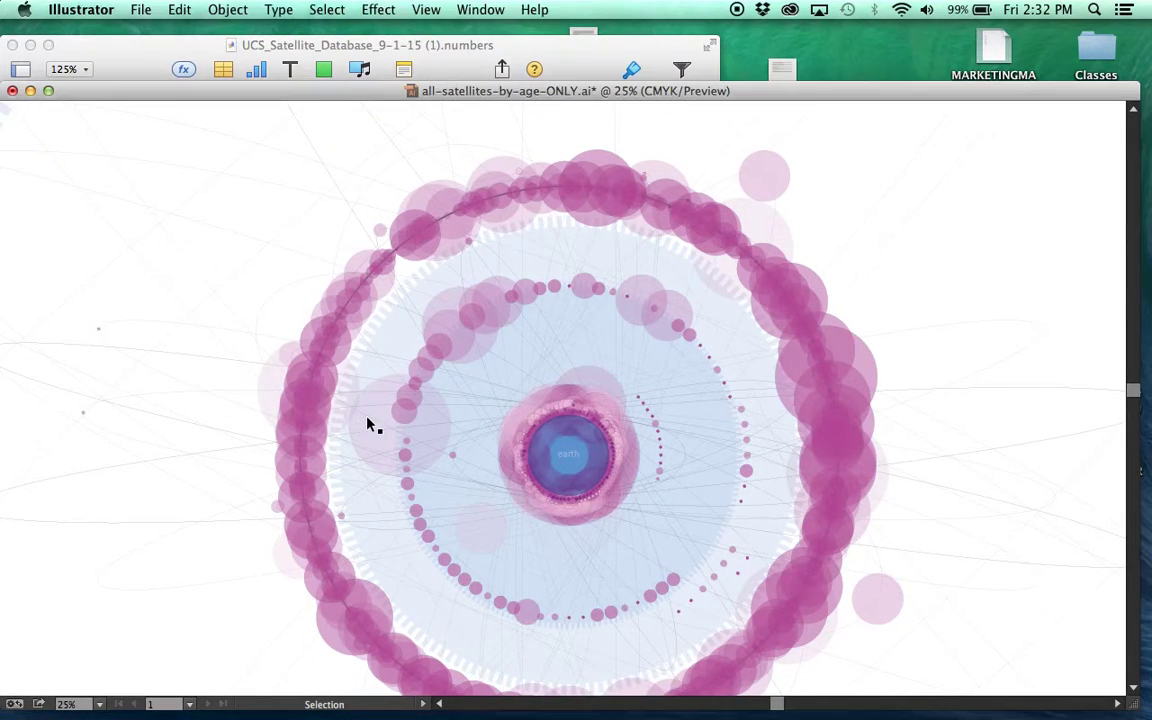
{"action": "left_click", "coordinate": [64, 562]}
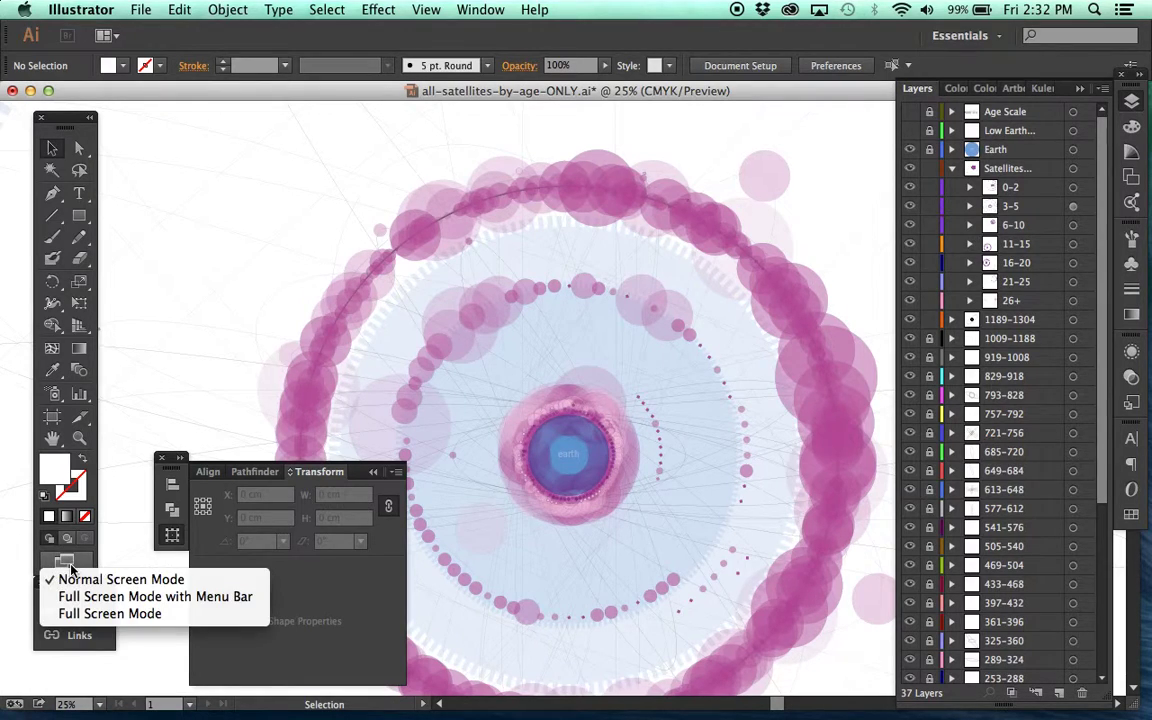
{"action": "left_click", "coordinate": [88, 613]}
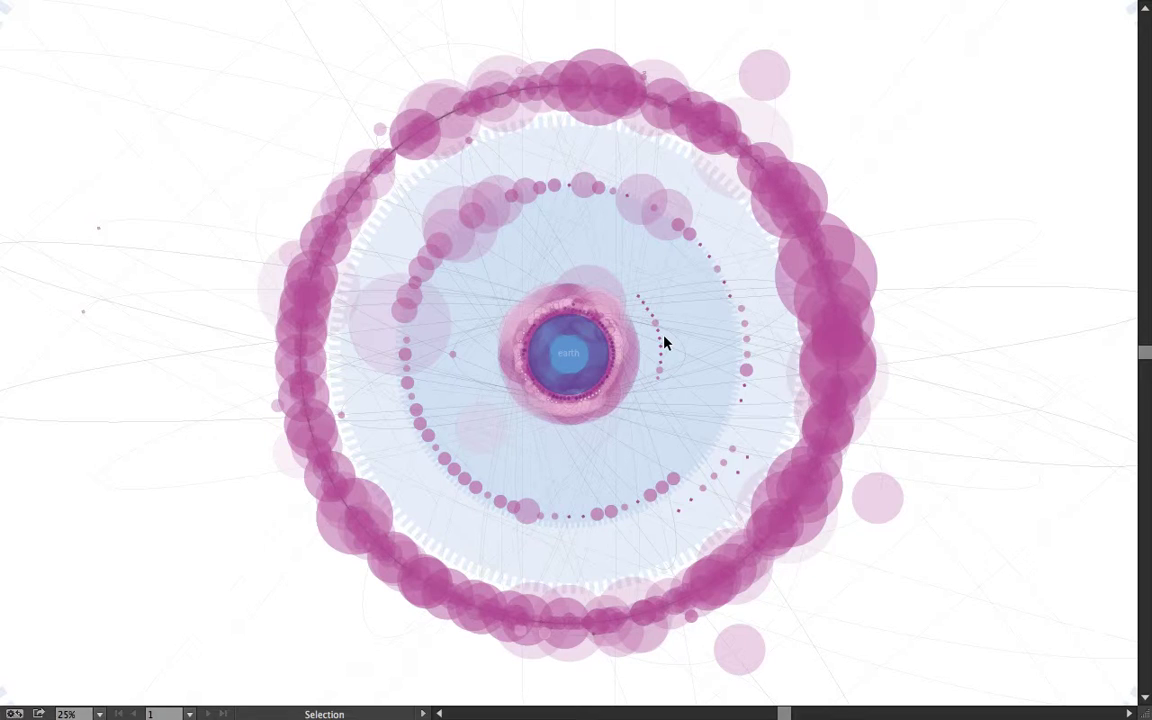
Step: Zoom out to 6.25% to see the whole artboard around Earth
{"action": "key", "text": "a"}
{"action": "key", "text": "ctrl+minus"}
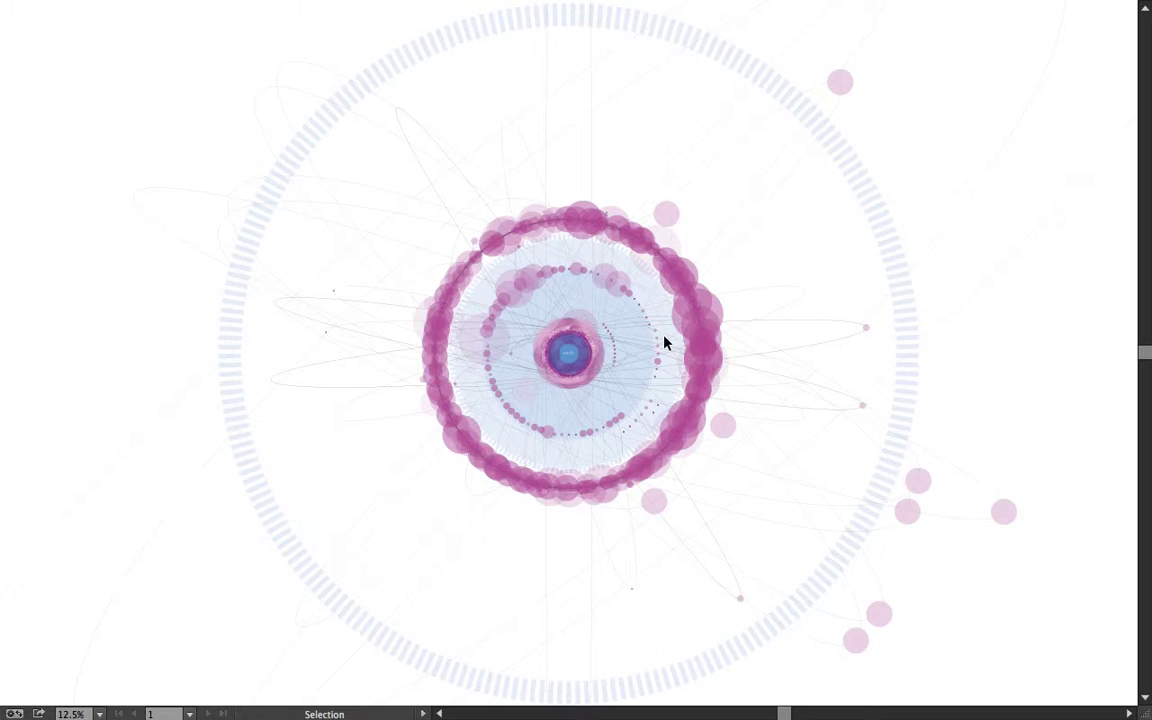
{"action": "key", "text": "a"}
{"action": "key", "text": "ctrl+minus"}
{"action": "key", "text": "ctrl+minus"}
{"action": "key", "text": "ctrl+minus"}
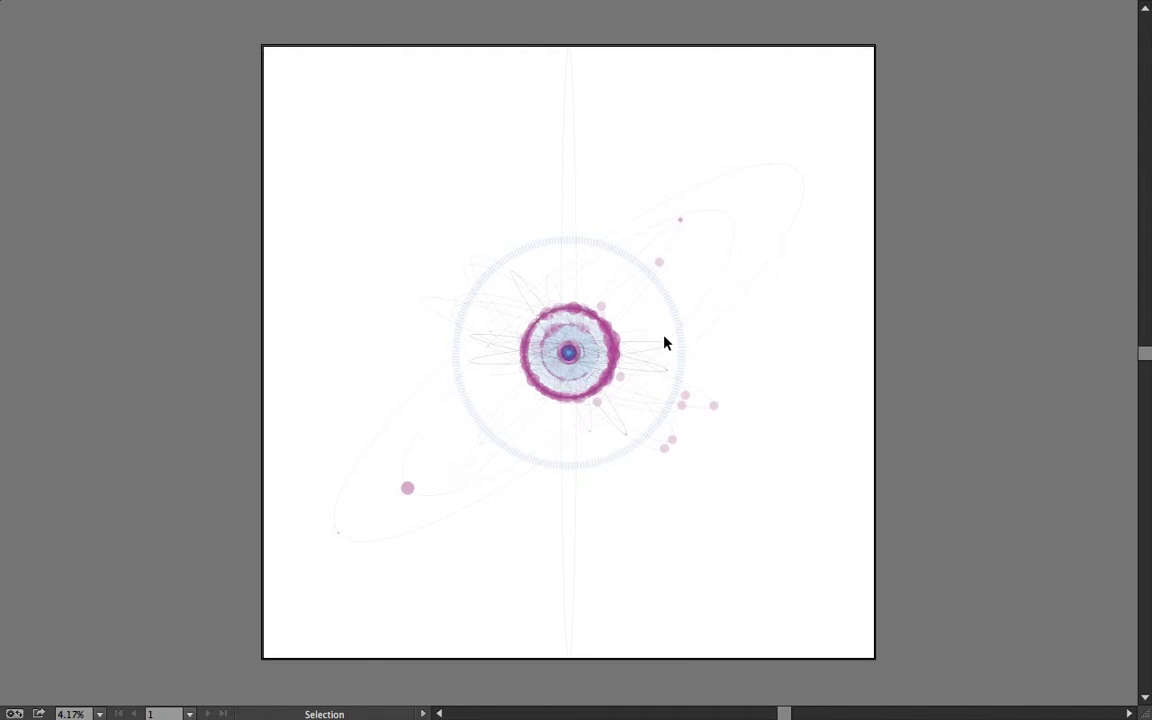
{"action": "key", "text": "ctrl+equal"}
{"action": "left_click", "coordinate": [526, 98]}
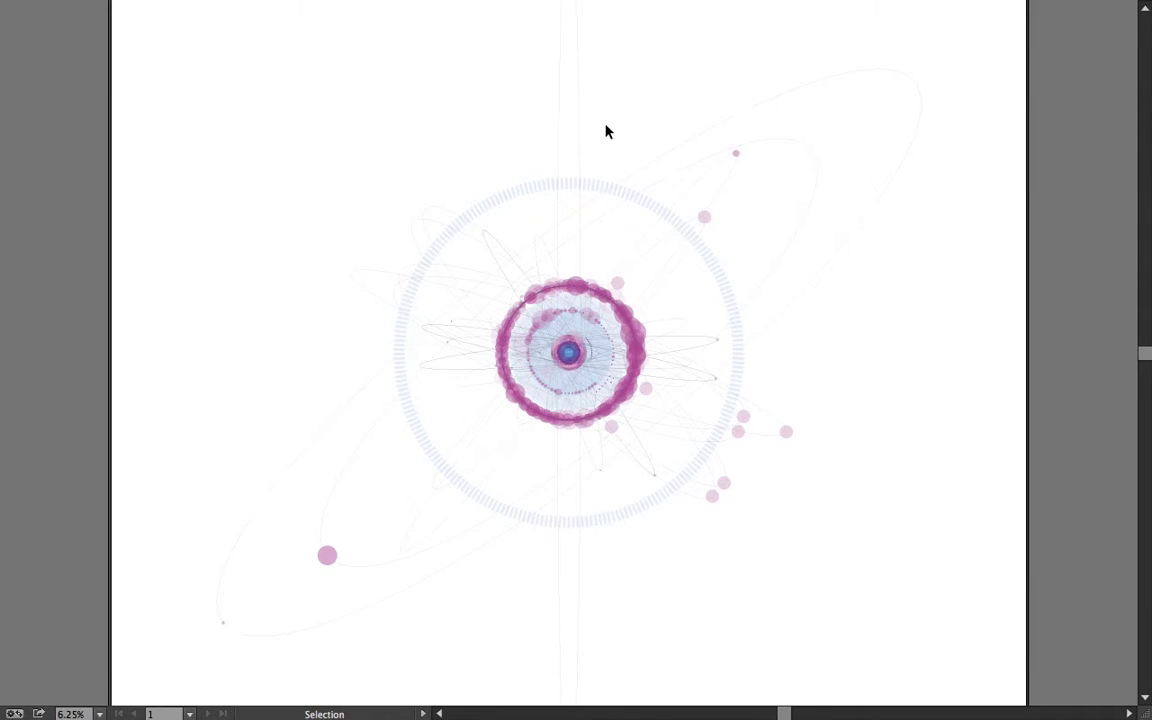
Step: Pan around the artboard, zoom back in on the satellite rings and restore the panels
{"action": "scroll", "coordinate": [580, 104], "scroll_direction": "up", "scroll_amount": 5}
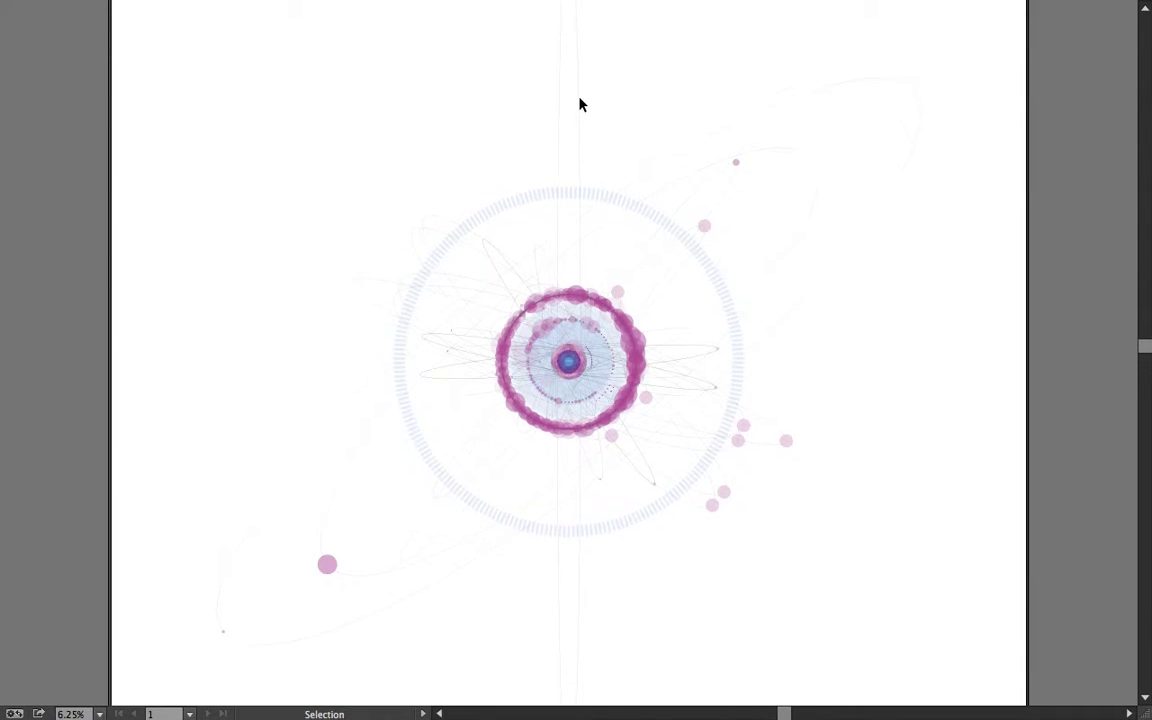
{"action": "scroll", "coordinate": [580, 104], "scroll_direction": "down", "scroll_amount": 3}
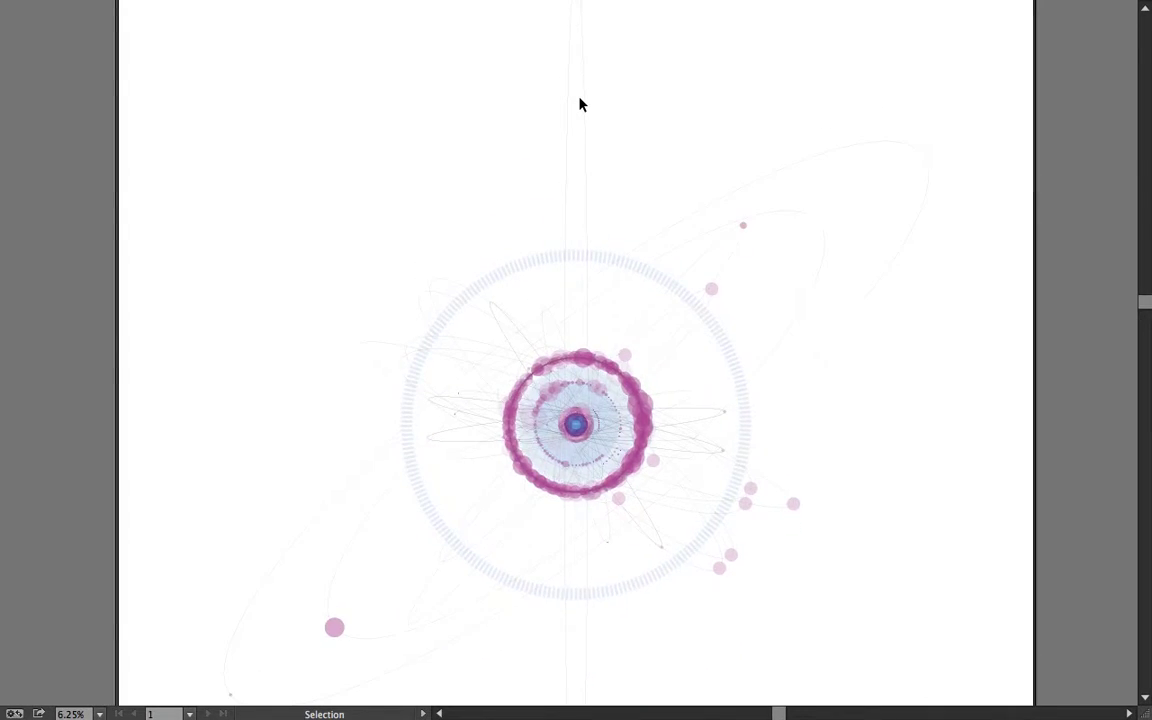
{"action": "scroll", "coordinate": [580, 104], "scroll_direction": "down", "scroll_amount": 9}
{"action": "scroll", "coordinate": [580, 104], "scroll_direction": "left", "scroll_amount": 2}
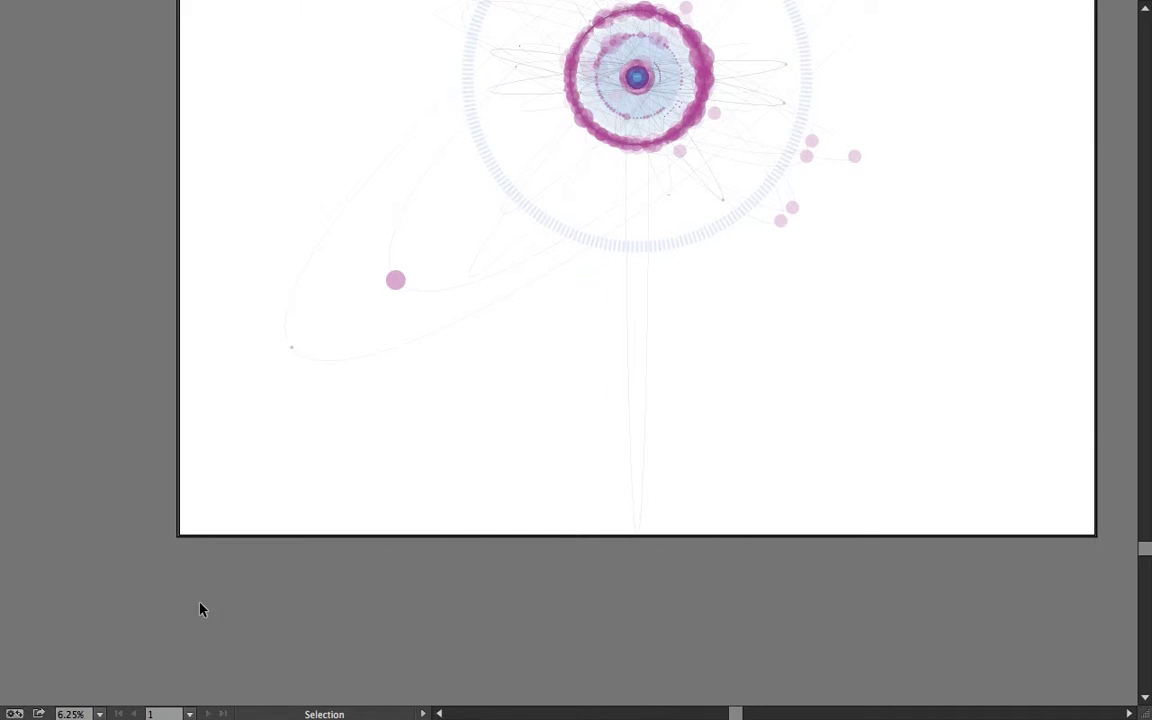
{"action": "scroll", "coordinate": [675, 393], "scroll_direction": "up", "scroll_amount": 6}
{"action": "scroll", "coordinate": [675, 393], "scroll_direction": "right", "scroll_amount": 2}
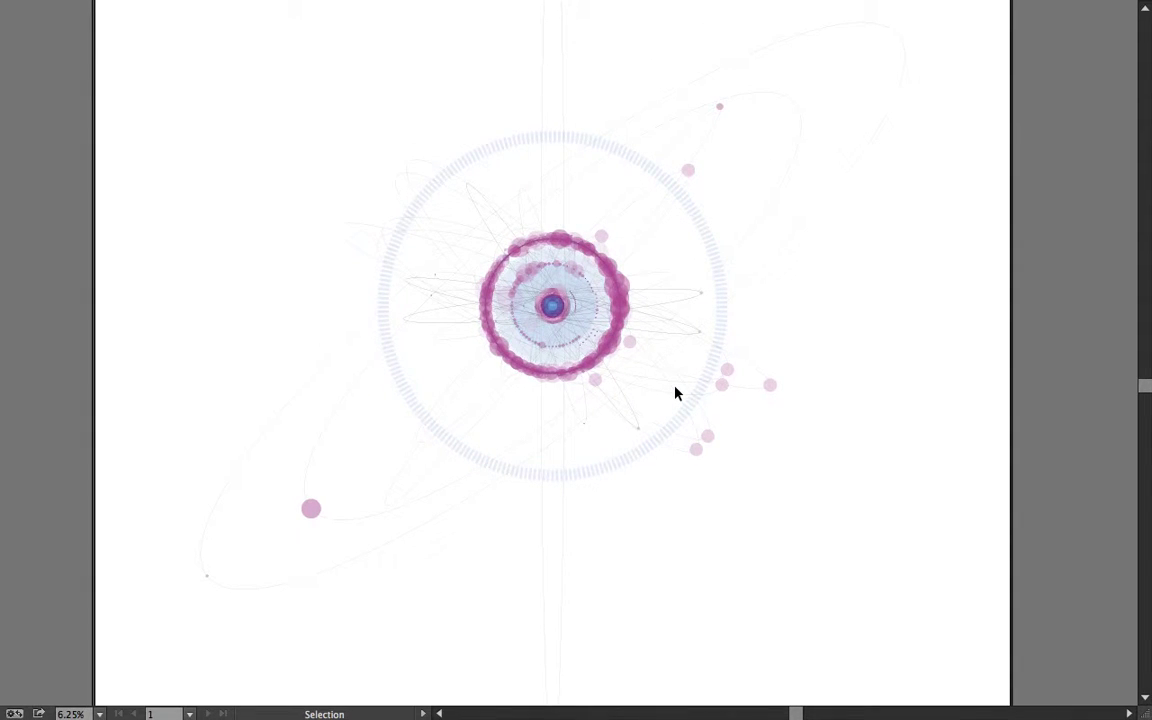
{"action": "key", "text": "ctrl+plus"}
{"action": "key", "text": "ctrl+plus"}
{"action": "key", "text": "ctrl+plus"}
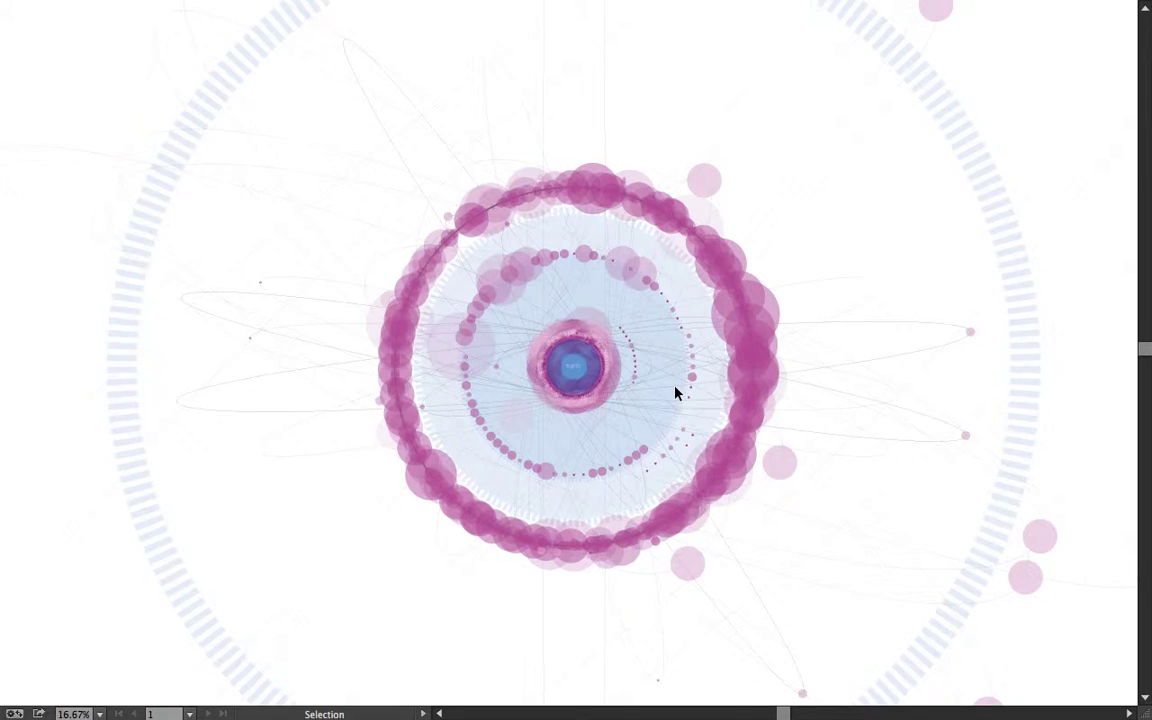
{"action": "key", "text": "Tab"}
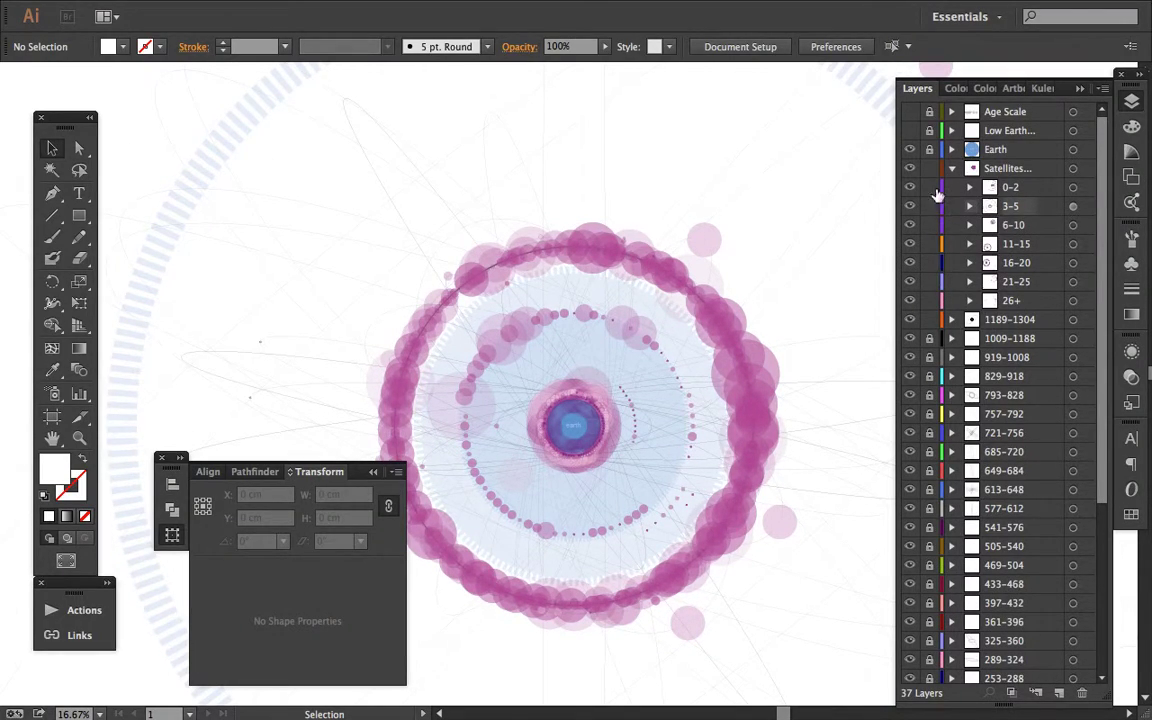
Step: Hide all satellite age layers and the 1189–1304 black circle outline, then show 26+
{"action": "left_click_drag", "start_coordinate": [909, 188], "coordinate": [907, 292]}
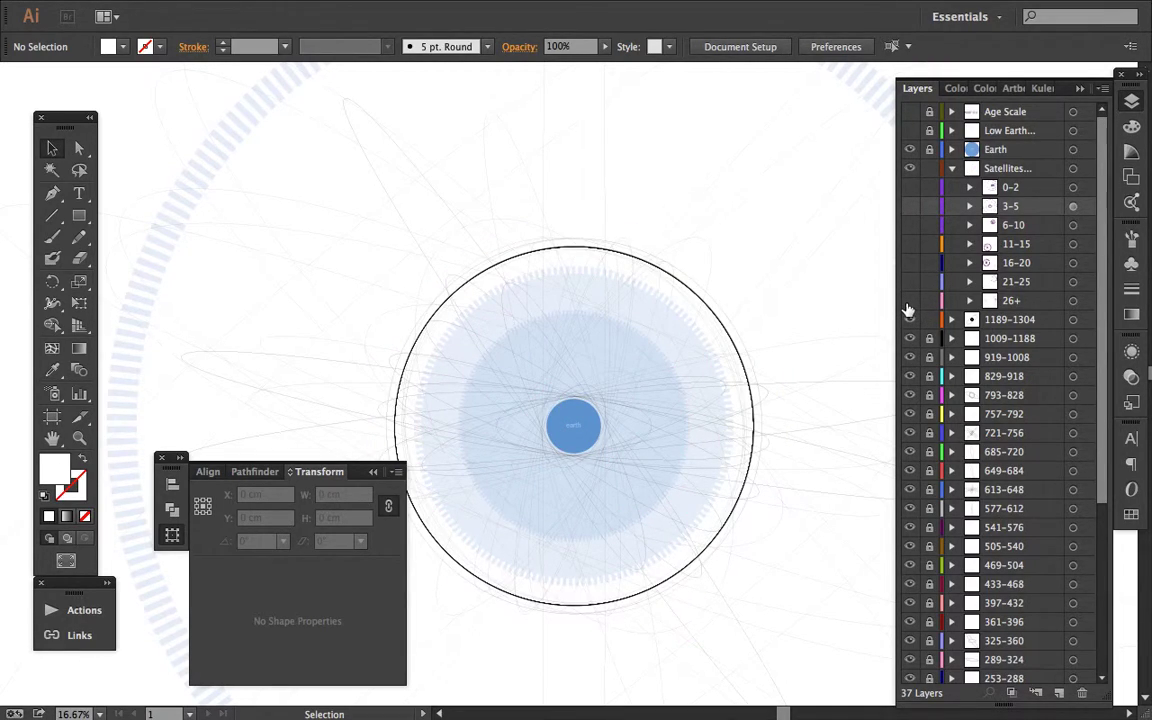
{"action": "left_click", "coordinate": [909, 324]}
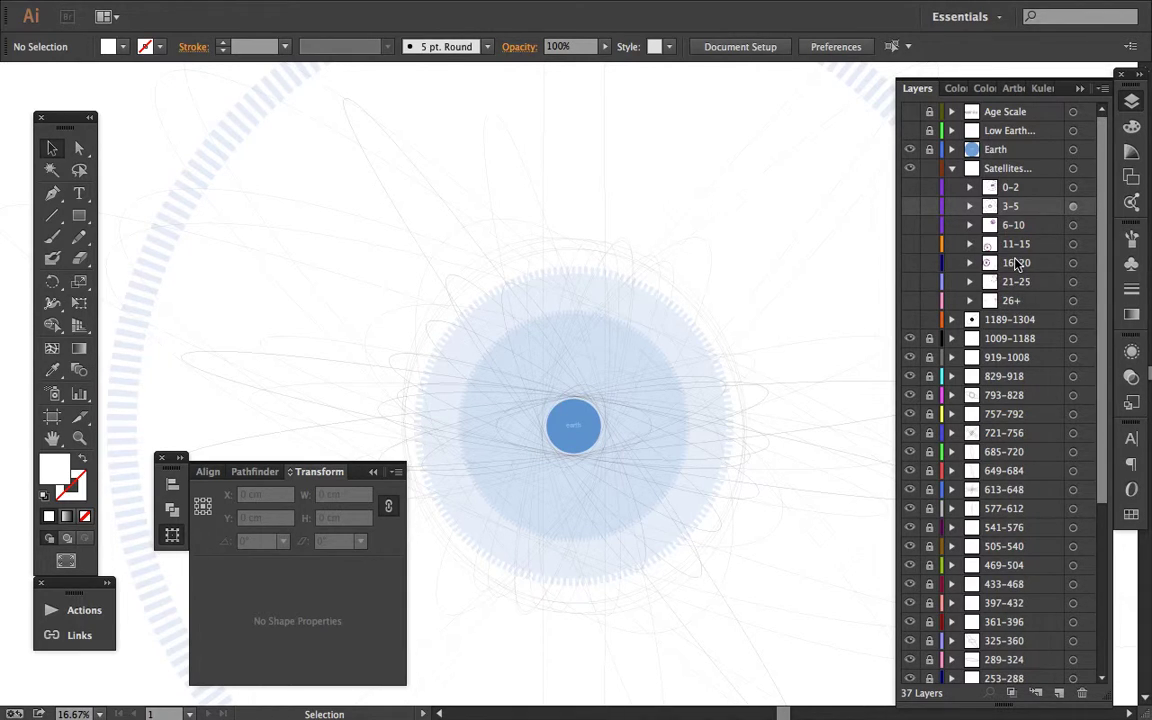
{"action": "left_click", "coordinate": [909, 301]}
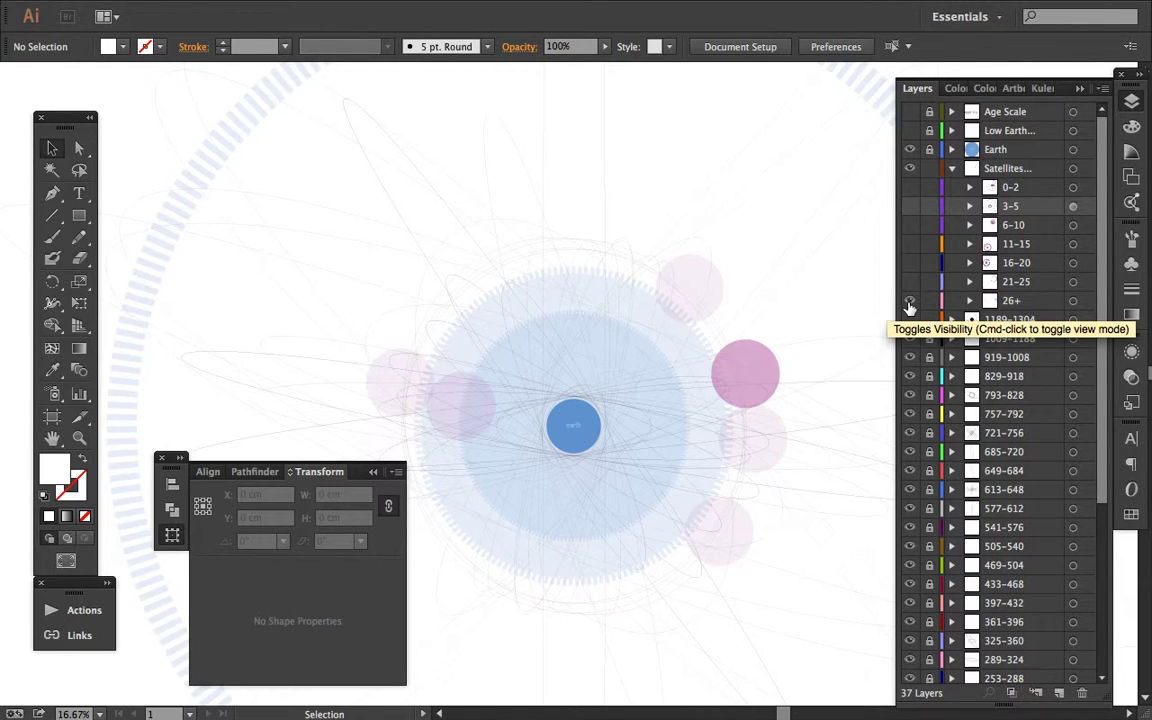
Step: Preview the canvas without panels at full-artboard zoom, then turn on the 21–25 layer
{"action": "key", "text": "super+minus"}
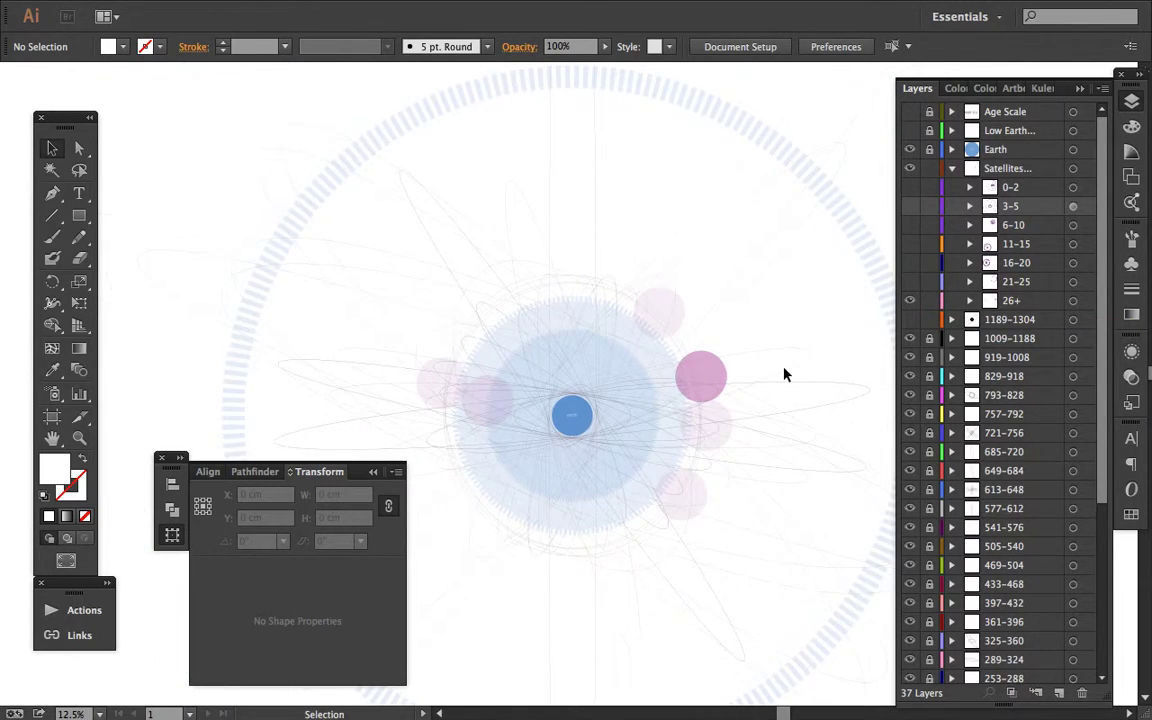
{"action": "key", "text": "Tab"}
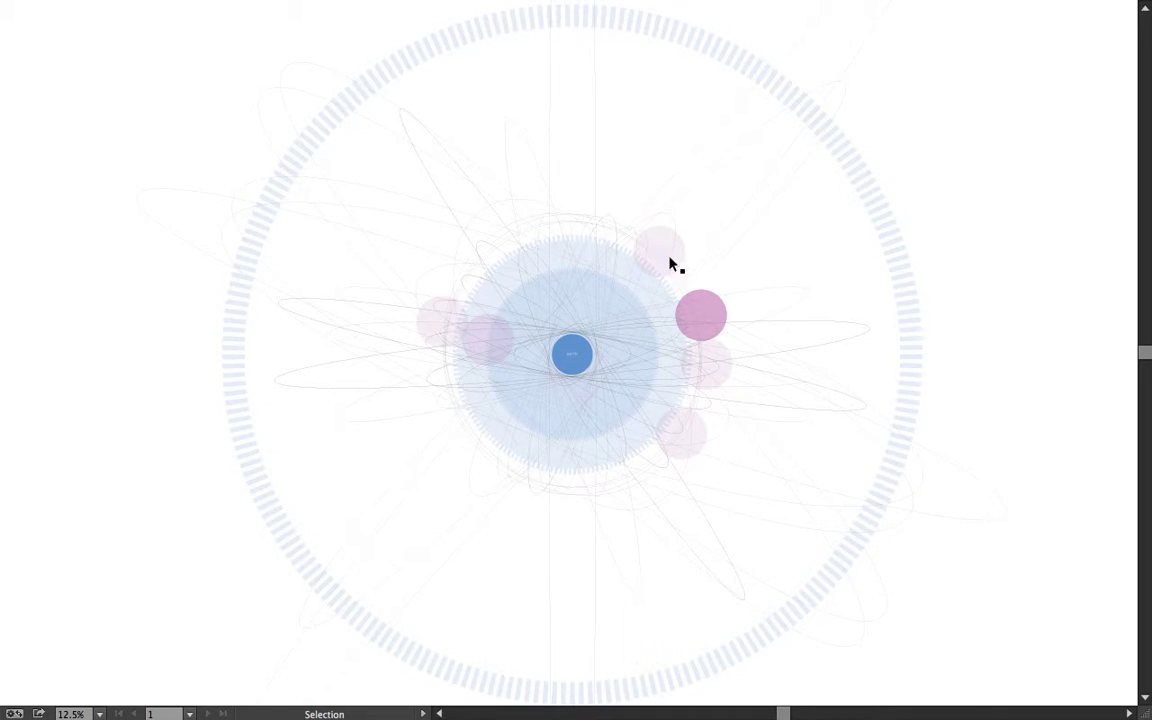
{"action": "key", "text": "a"}
{"action": "key", "text": "super+minus"}
{"action": "key", "text": "super+minus"}
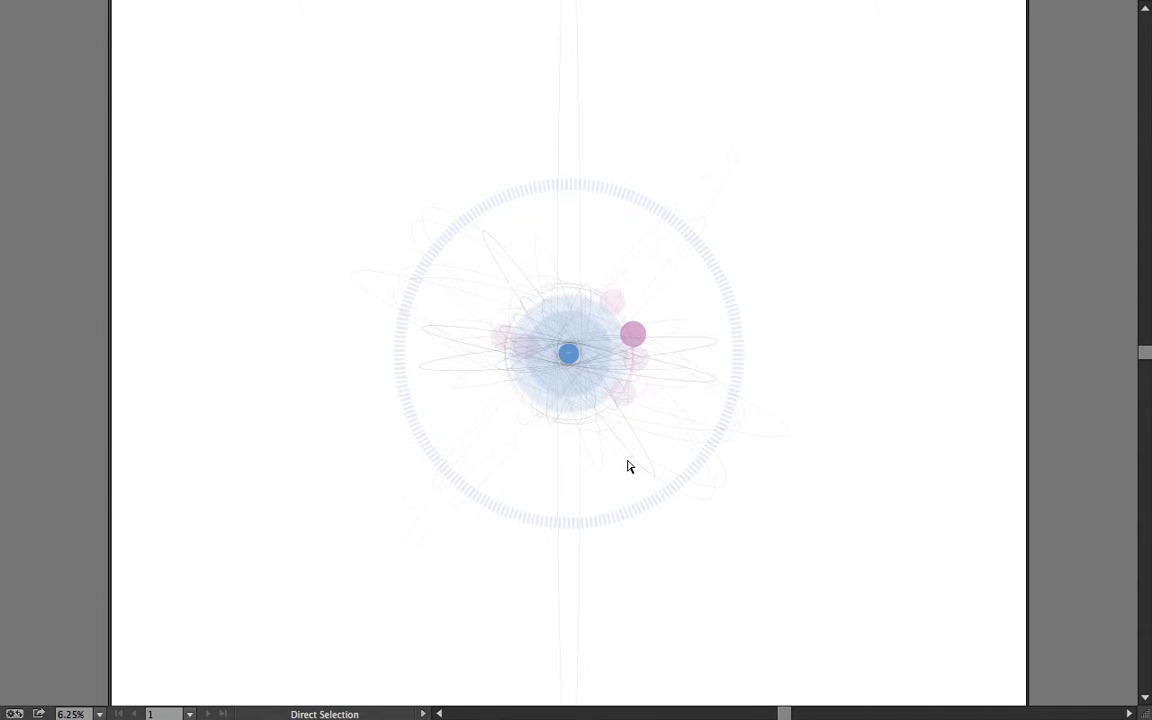
{"action": "key", "text": "super+plus"}
{"action": "key", "text": "super+plus"}
{"action": "key", "text": "super+plus"}
{"action": "key", "text": "Tab"}
{"action": "key", "text": "v"}
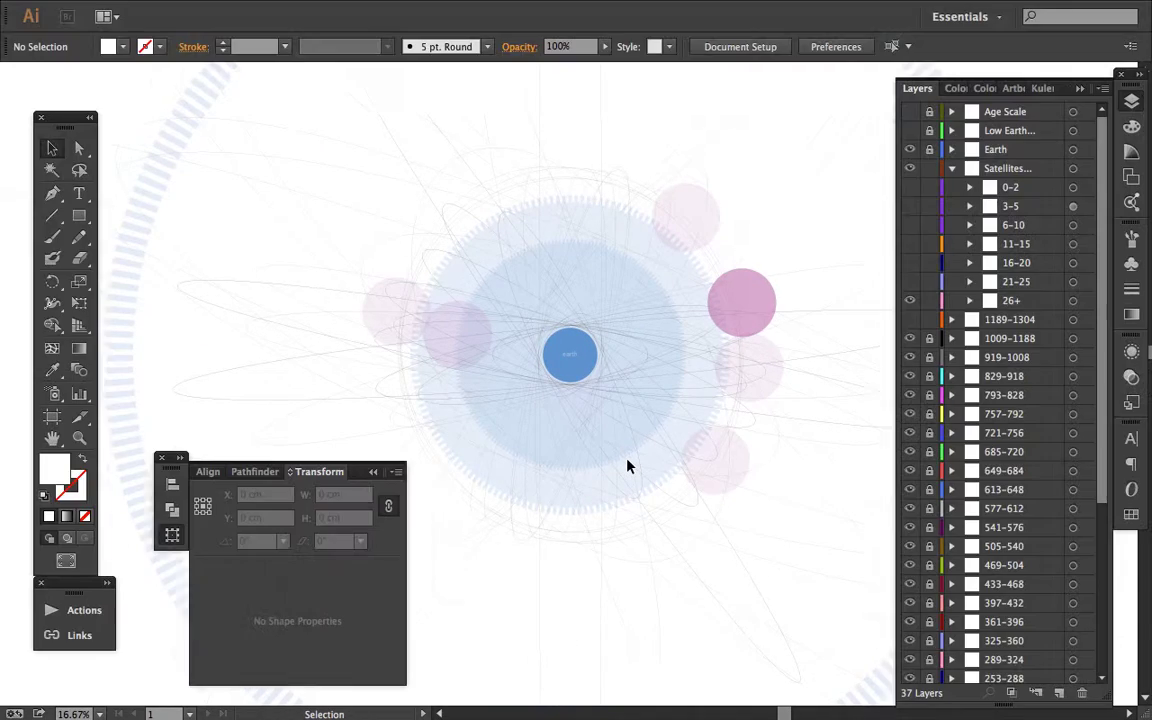
{"action": "left_click", "coordinate": [909, 281]}
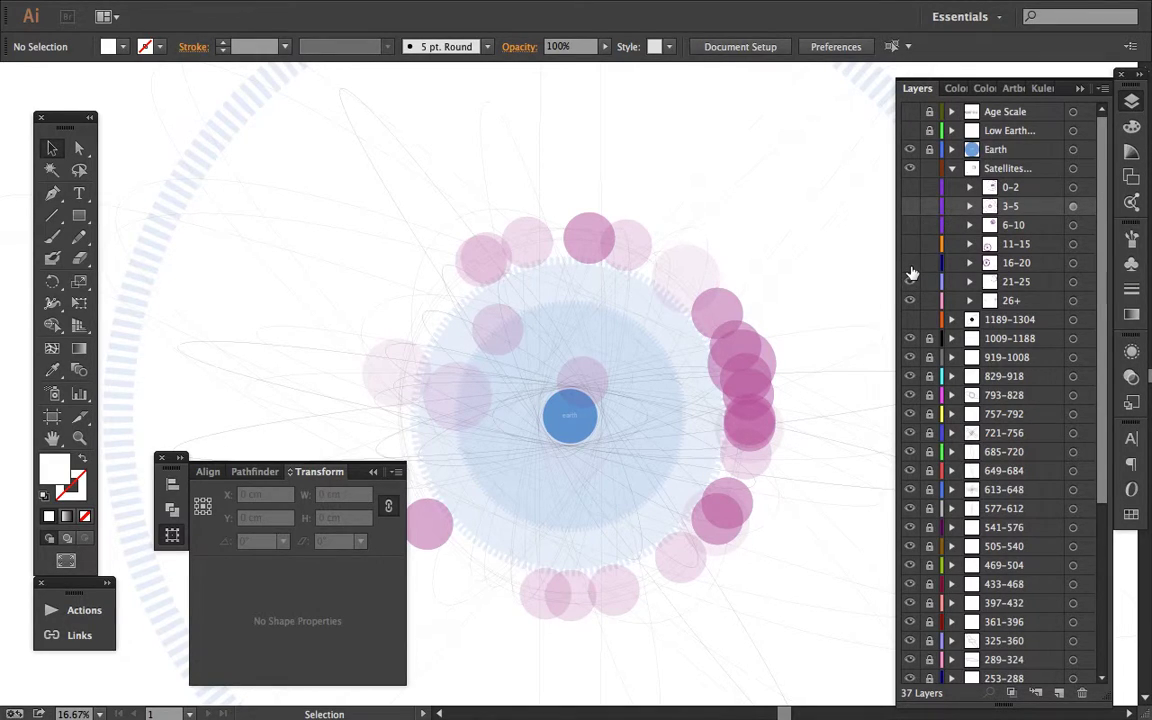
Step: Preview the 0–2 and 3–5 satellite age layers one at a time without panels
{"action": "left_click", "coordinate": [910, 300]}
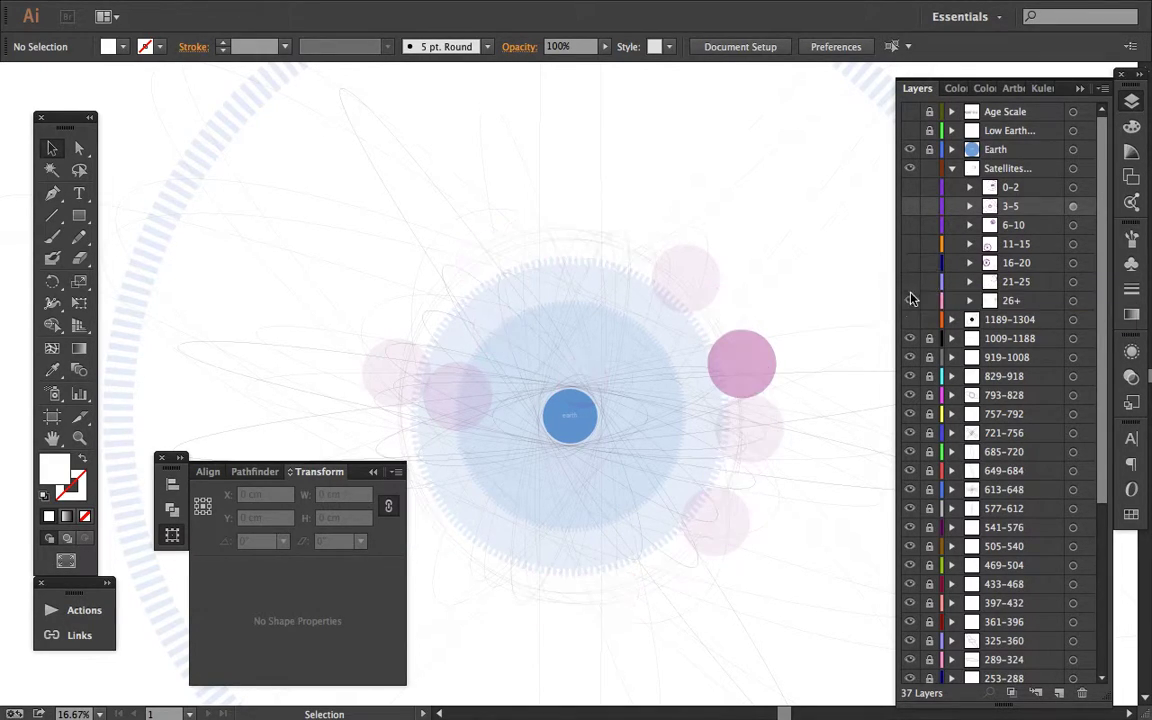
{"action": "left_click", "coordinate": [911, 187]}
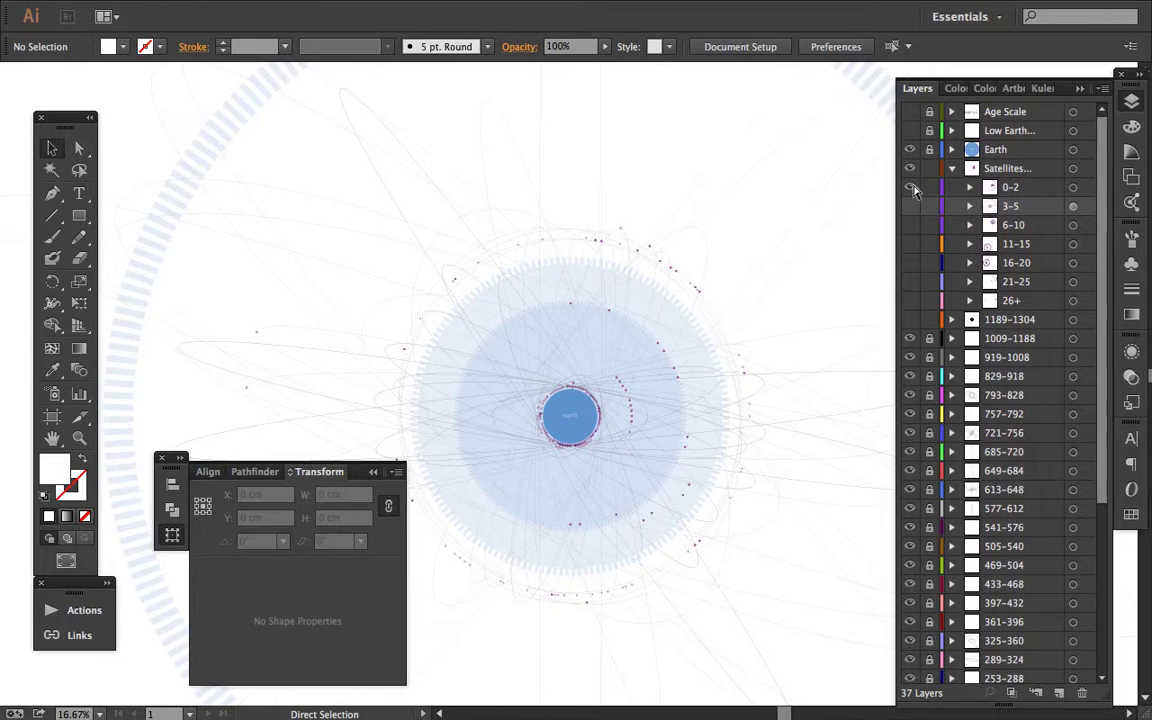
{"action": "key", "text": "super+equal"}
{"action": "key", "text": "Tab"}
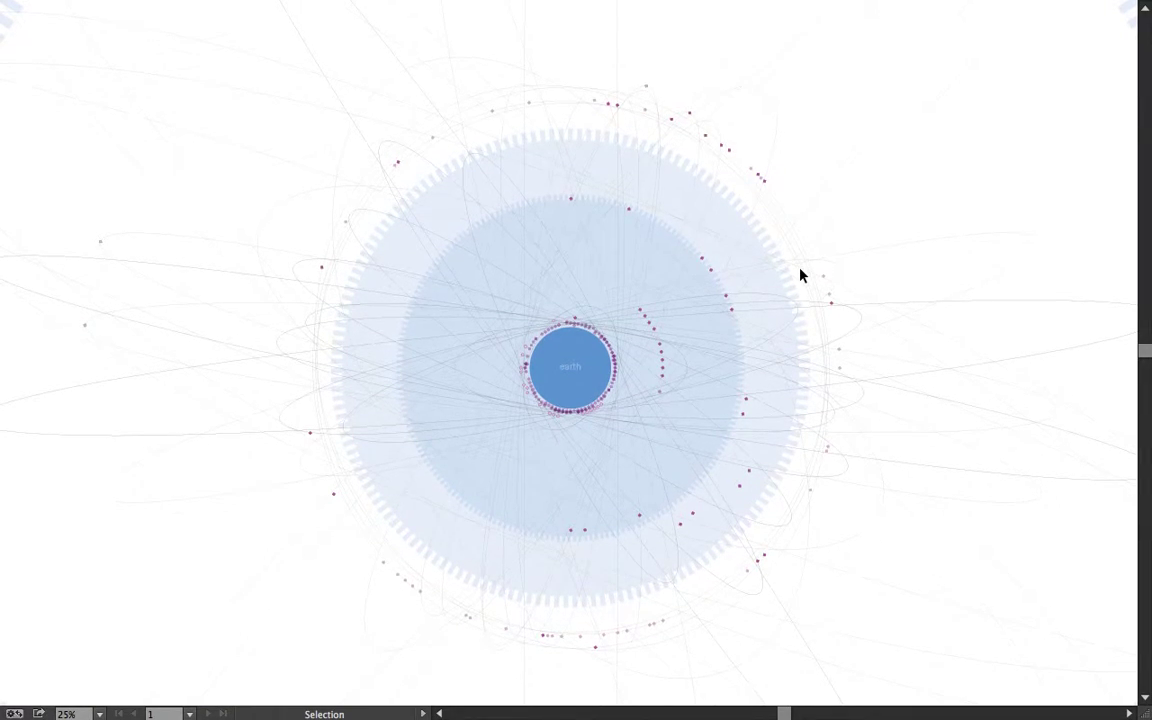
{"action": "key", "text": "Tab"}
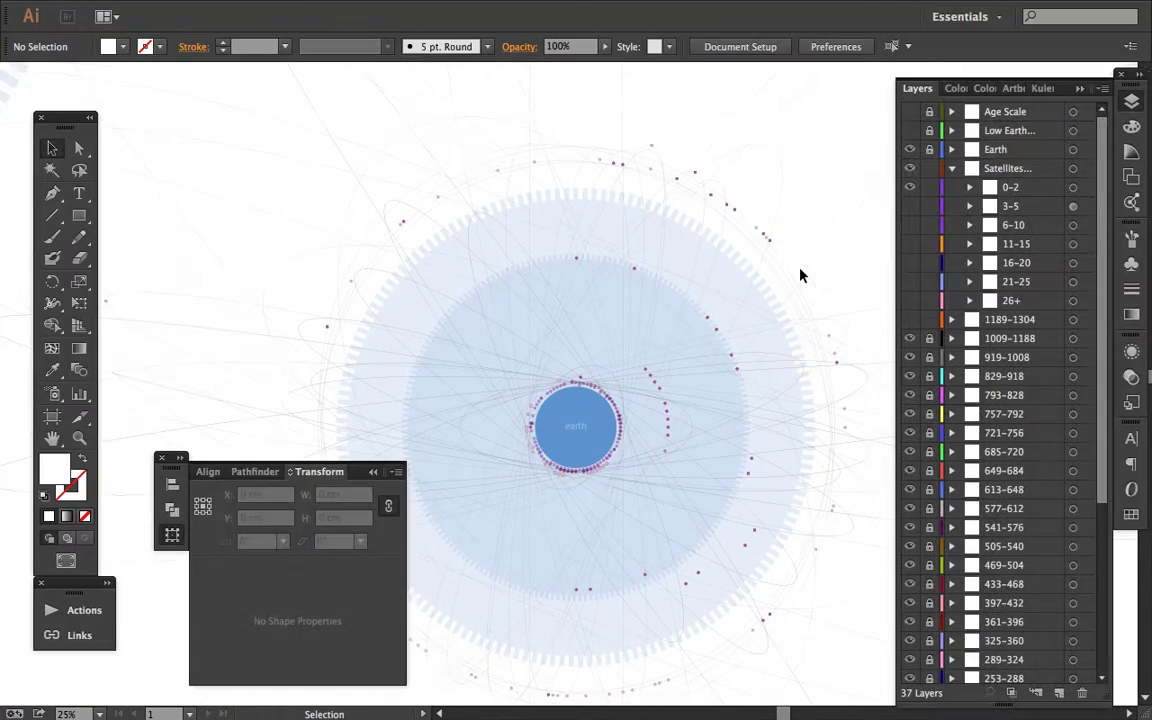
{"action": "left_click", "coordinate": [910, 187]}
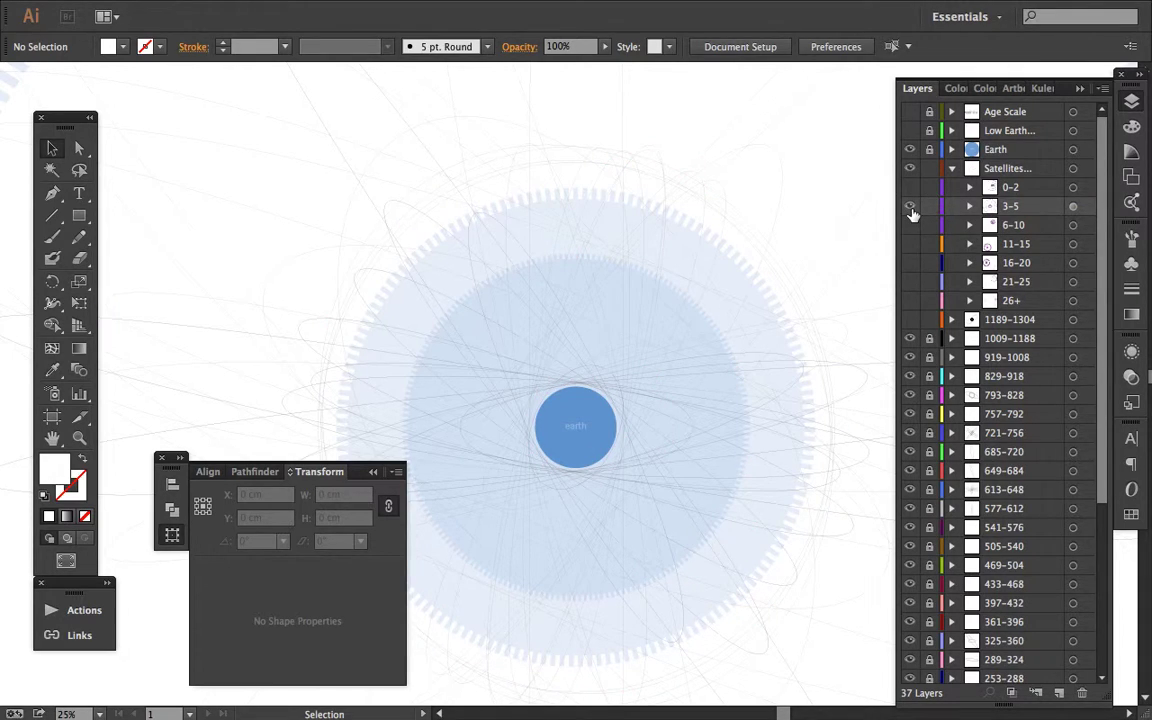
{"action": "left_click", "coordinate": [911, 207]}
{"action": "key", "text": "Tab"}
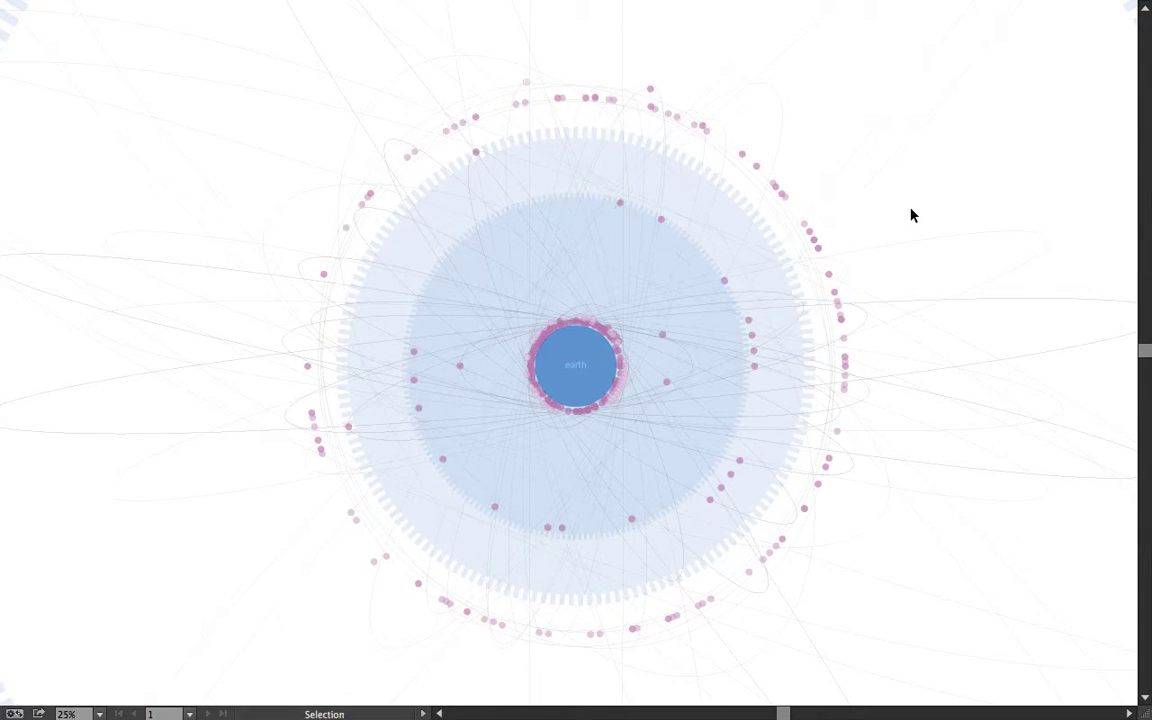
{"action": "key", "text": "Tab"}
Step: Preview the 6–10, 11–15 and 16–20 satellite age layers in turn
{"action": "left_click", "coordinate": [910, 208]}
{"action": "left_click", "coordinate": [911, 224]}
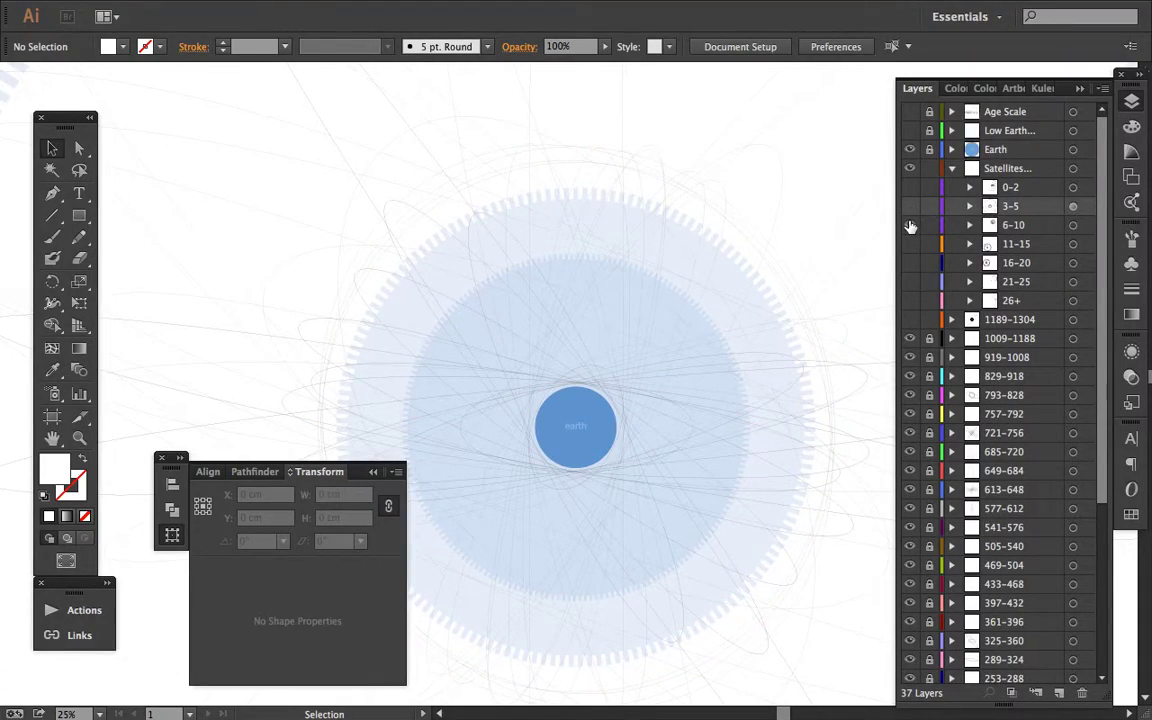
{"action": "key", "text": "Tab"}
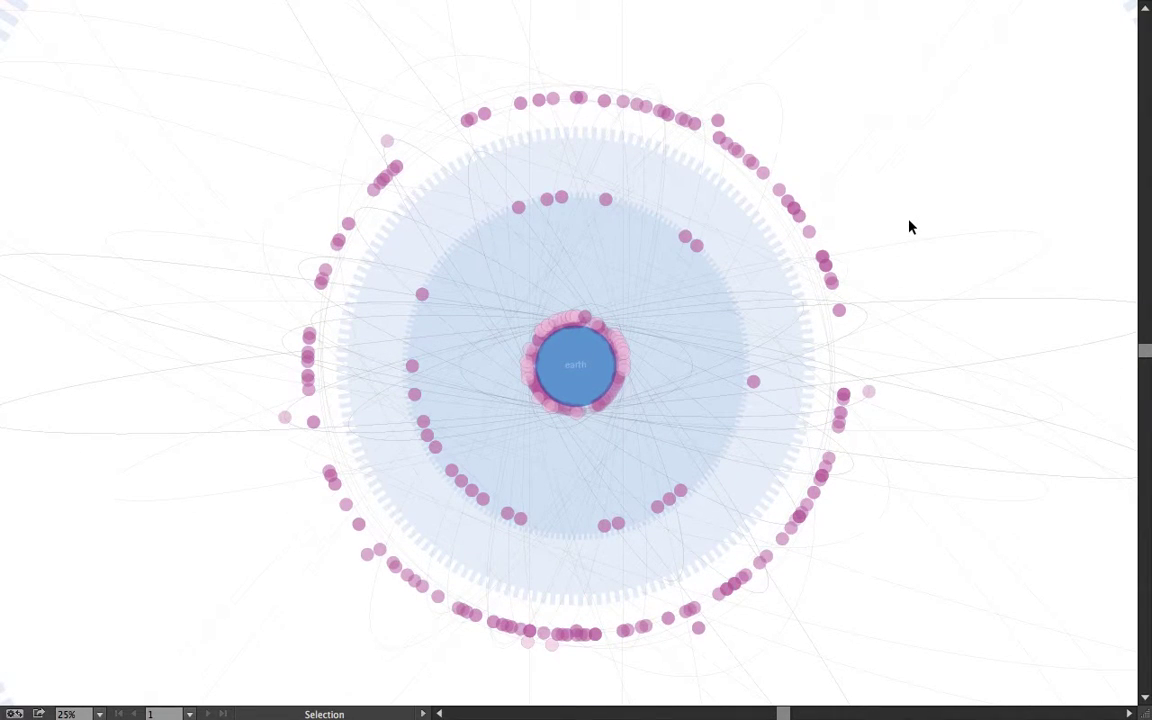
{"action": "key", "text": "Tab"}
{"action": "left_click", "coordinate": [910, 225]}
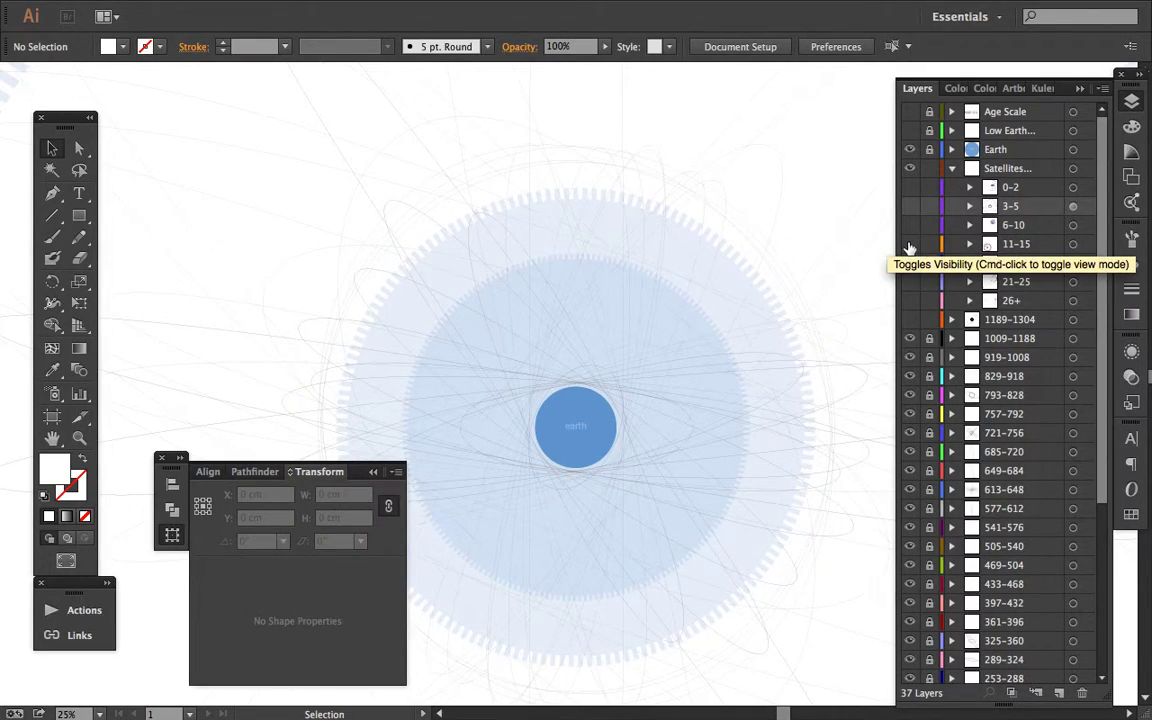
{"action": "left_click", "coordinate": [910, 245]}
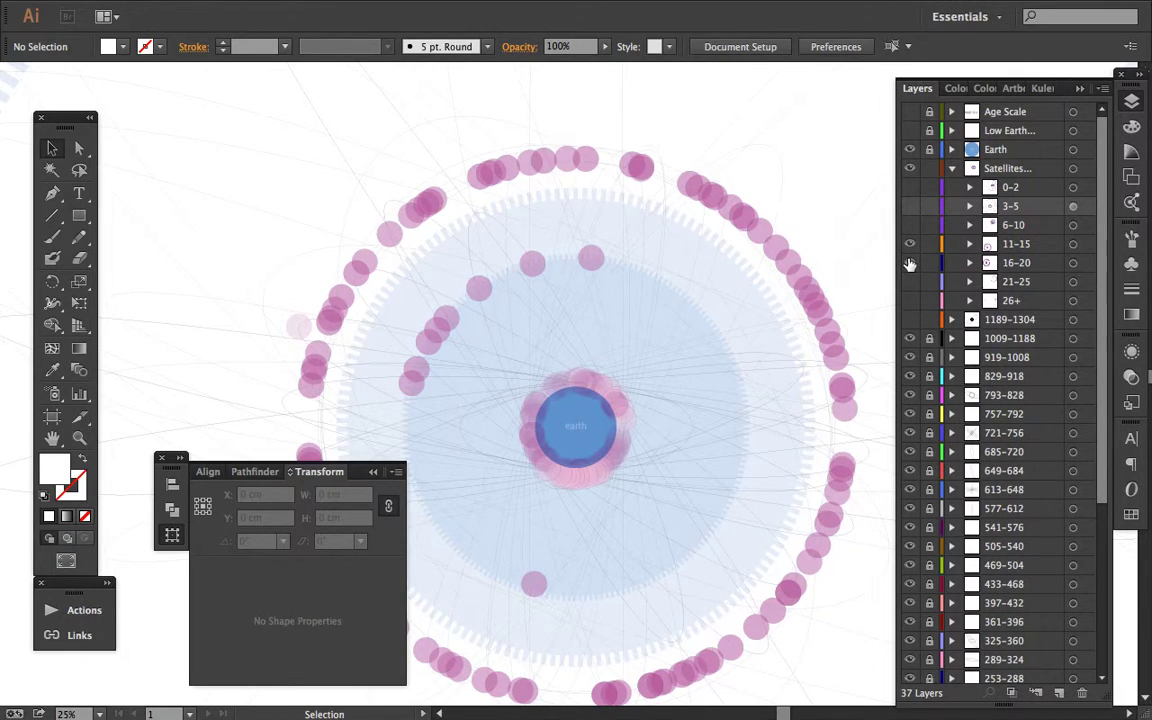
{"action": "left_click", "coordinate": [910, 263]}
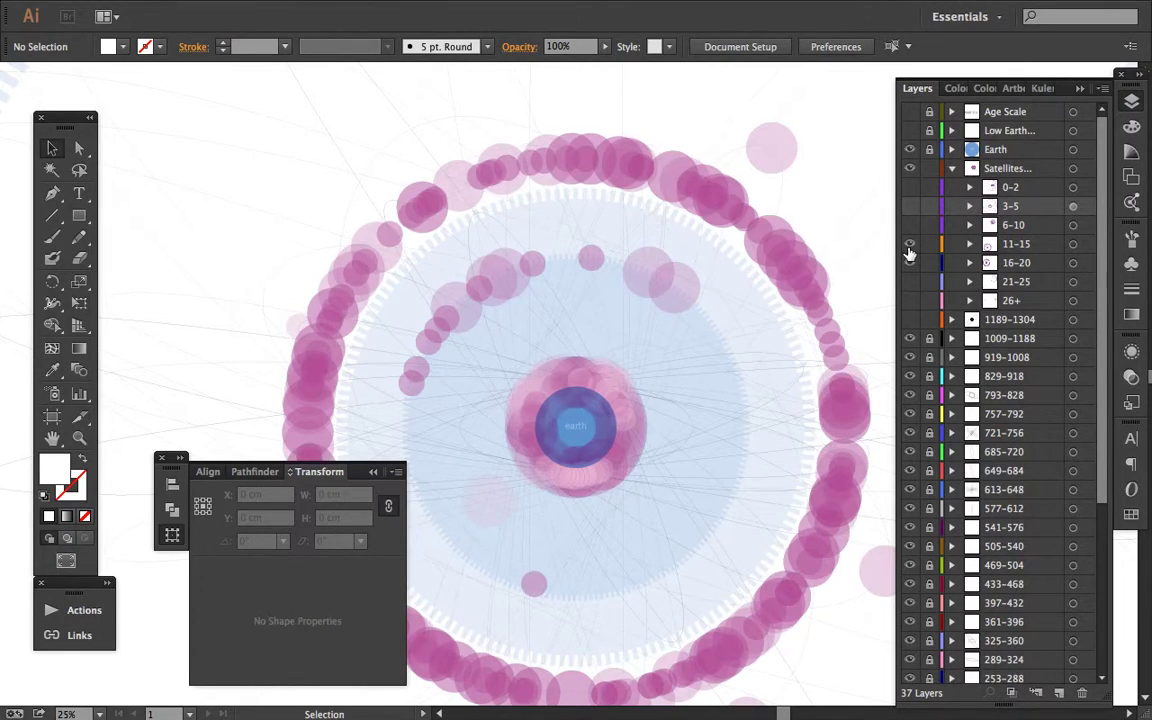
{"action": "left_click", "coordinate": [910, 252]}
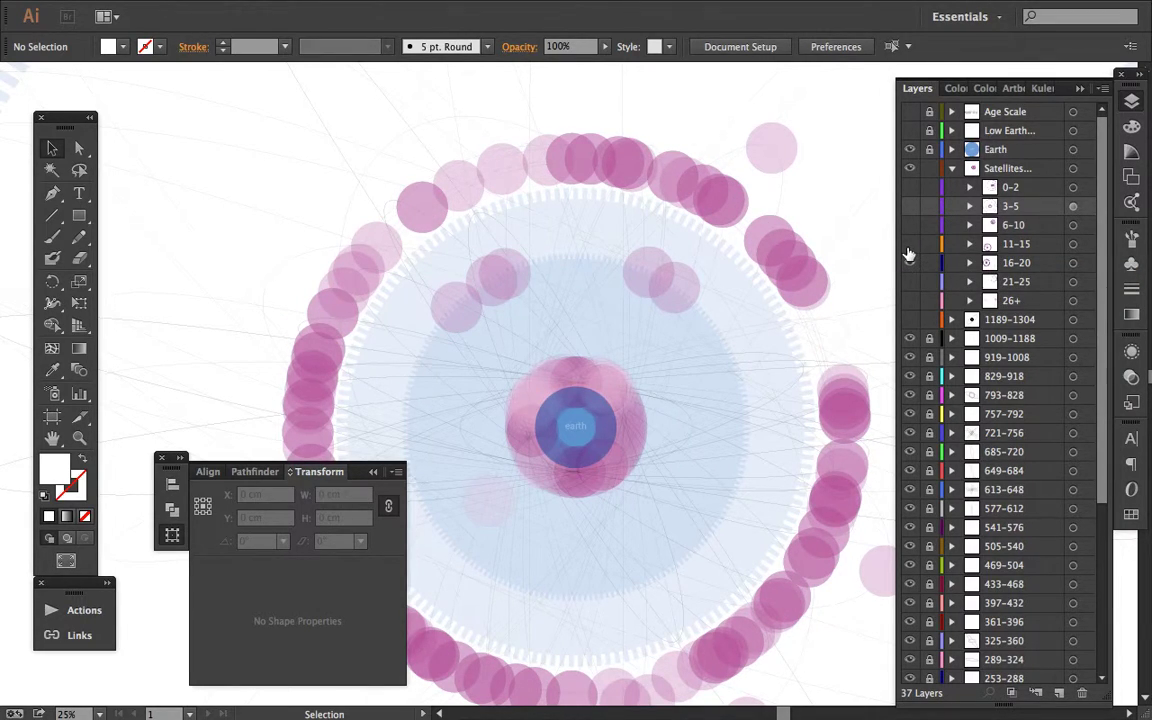
Step: Zoom out to the whole ring and show all age groups from 0–2 to 26+ together
{"action": "key", "text": "f"}
{"action": "key", "text": "f"}
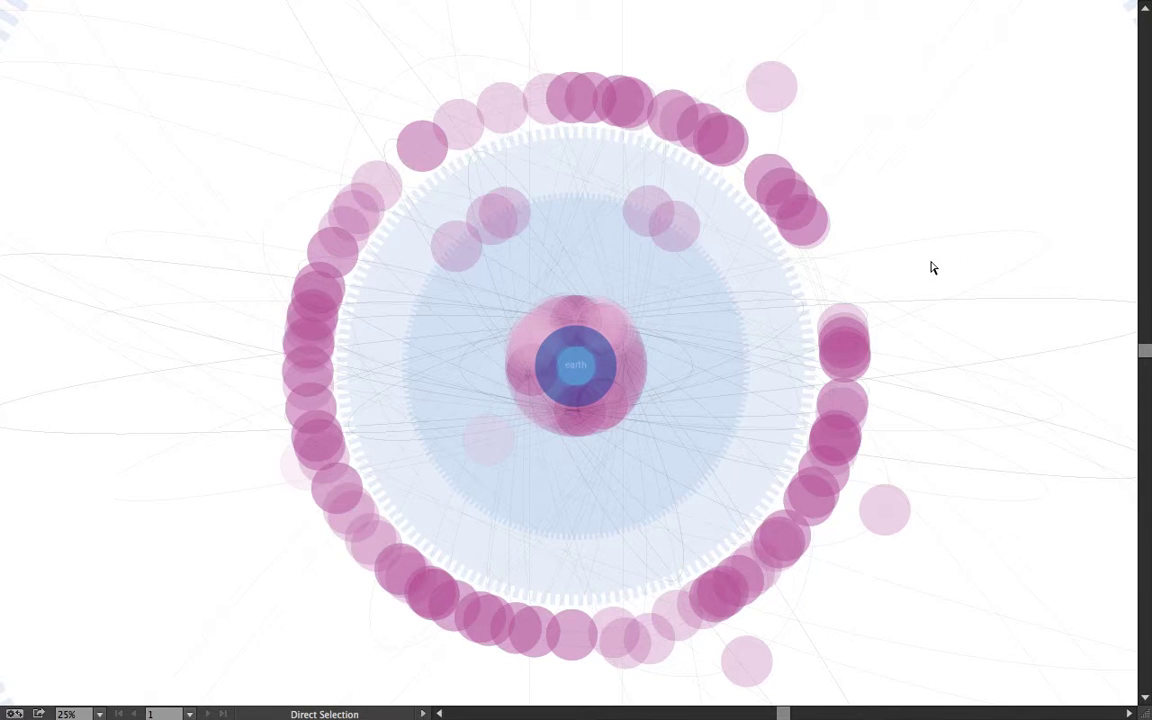
{"action": "key", "text": "ctrl+minus"}
{"action": "key", "text": "f"}
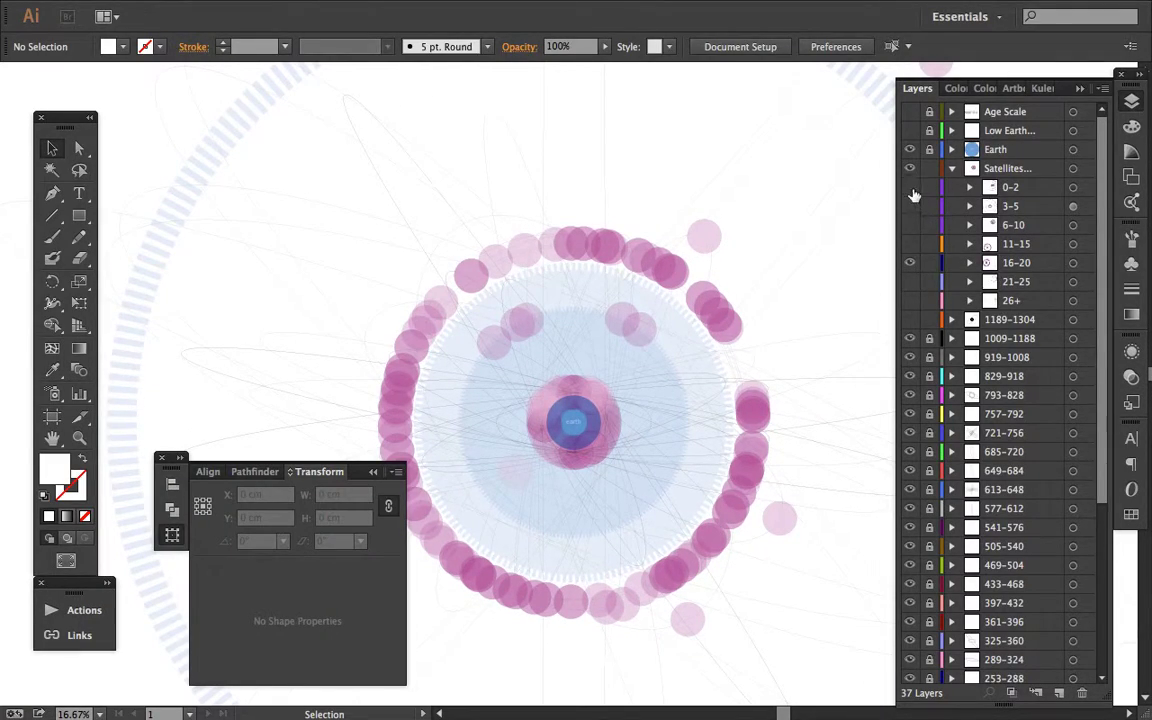
{"action": "left_click_drag", "start_coordinate": [910, 187], "coordinate": [910, 319]}
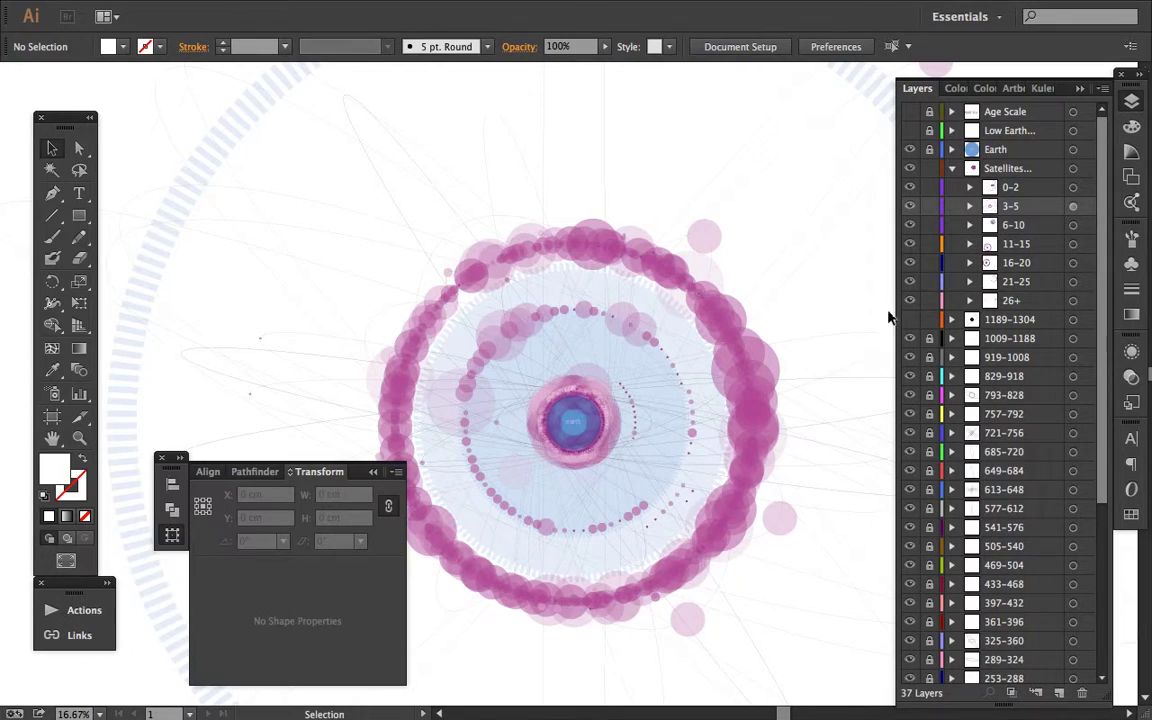
{"action": "left_click", "coordinate": [910, 245]}
{"action": "left_click", "coordinate": [910, 263]}
{"action": "left_click", "coordinate": [910, 264]}
{"action": "key", "text": "ctrl+plus"}
{"action": "scroll", "coordinate": [823, 296], "scroll_direction": "down", "scroll_amount": 1}
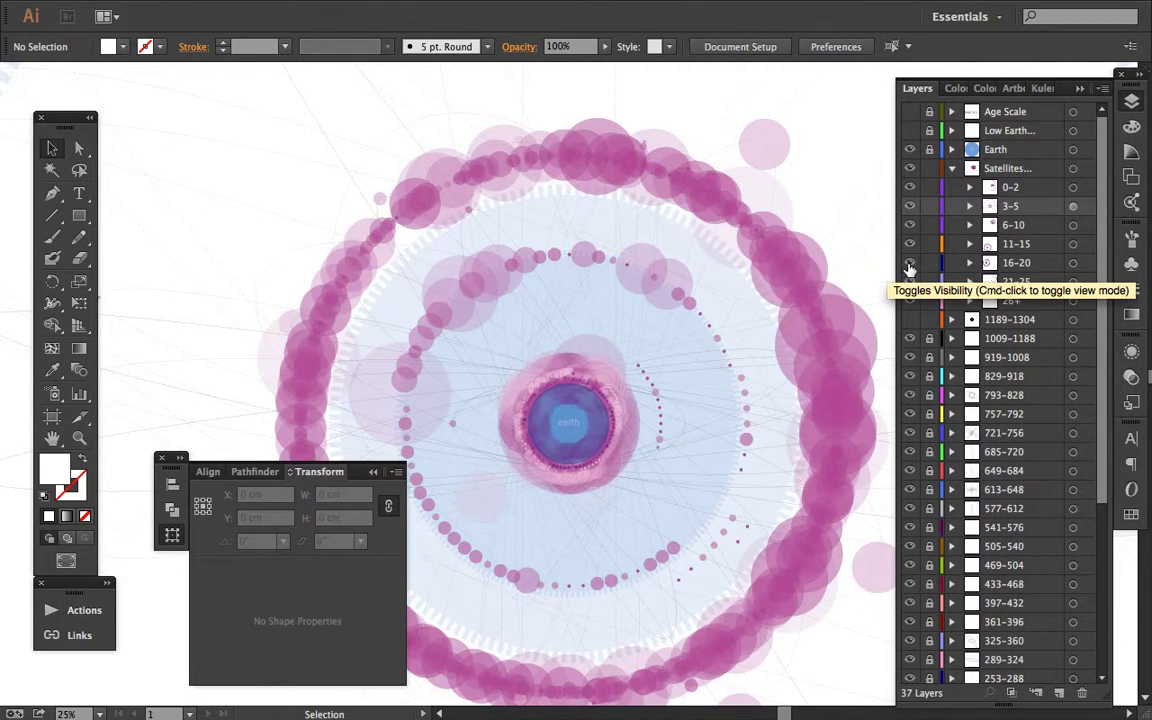
Step: Turn on the Age Scale legend, hide Earth and Satellites, and inspect the 0–2 to 26+ labels
{"action": "left_click", "coordinate": [909, 111]}
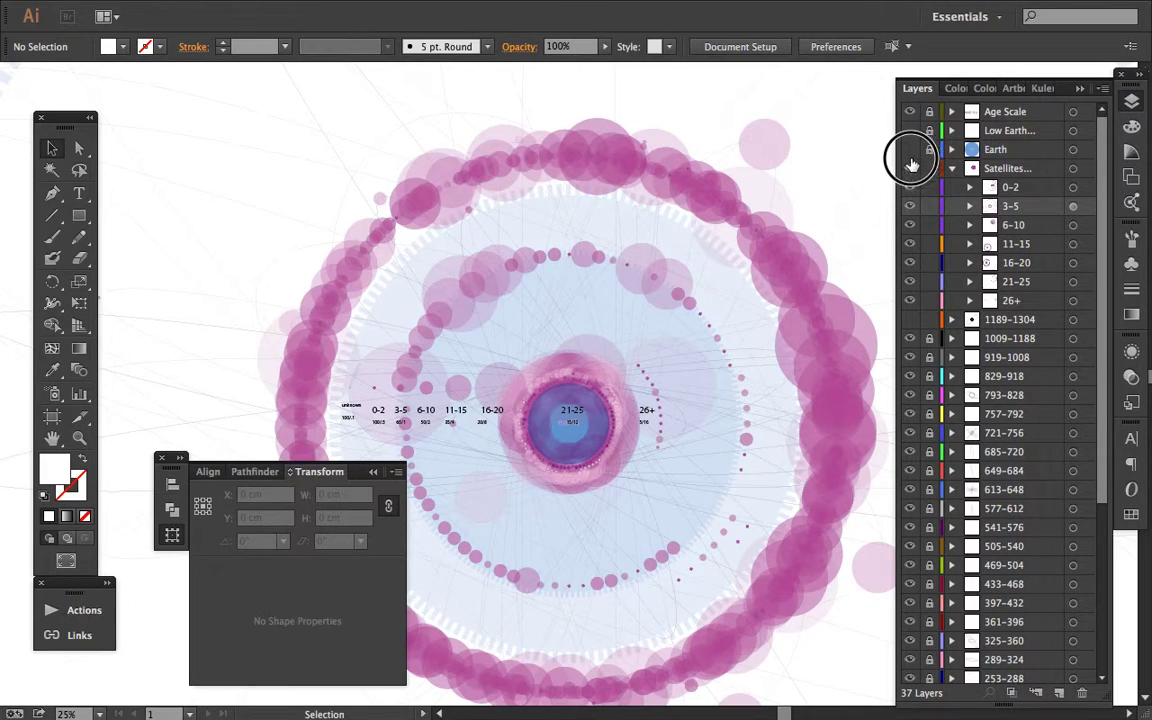
{"action": "left_click_drag", "start_coordinate": [911, 163], "coordinate": [908, 303]}
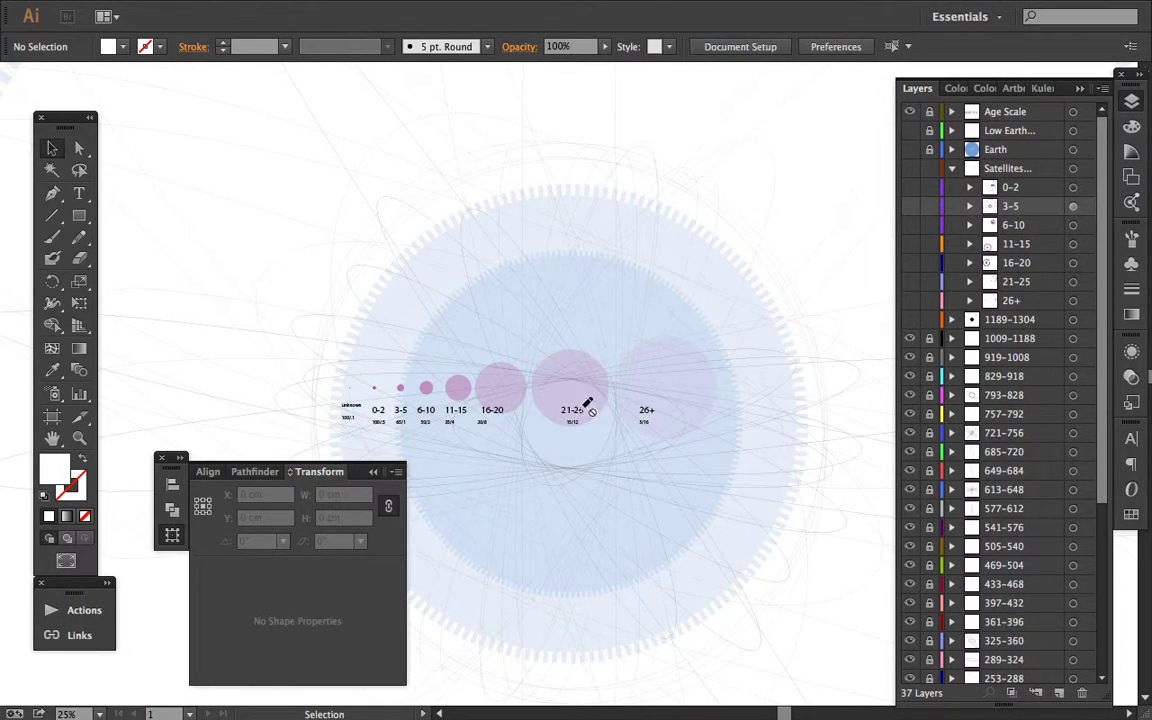
{"action": "scroll", "coordinate": [435, 396], "scroll_direction": "up", "scroll_amount": 3}
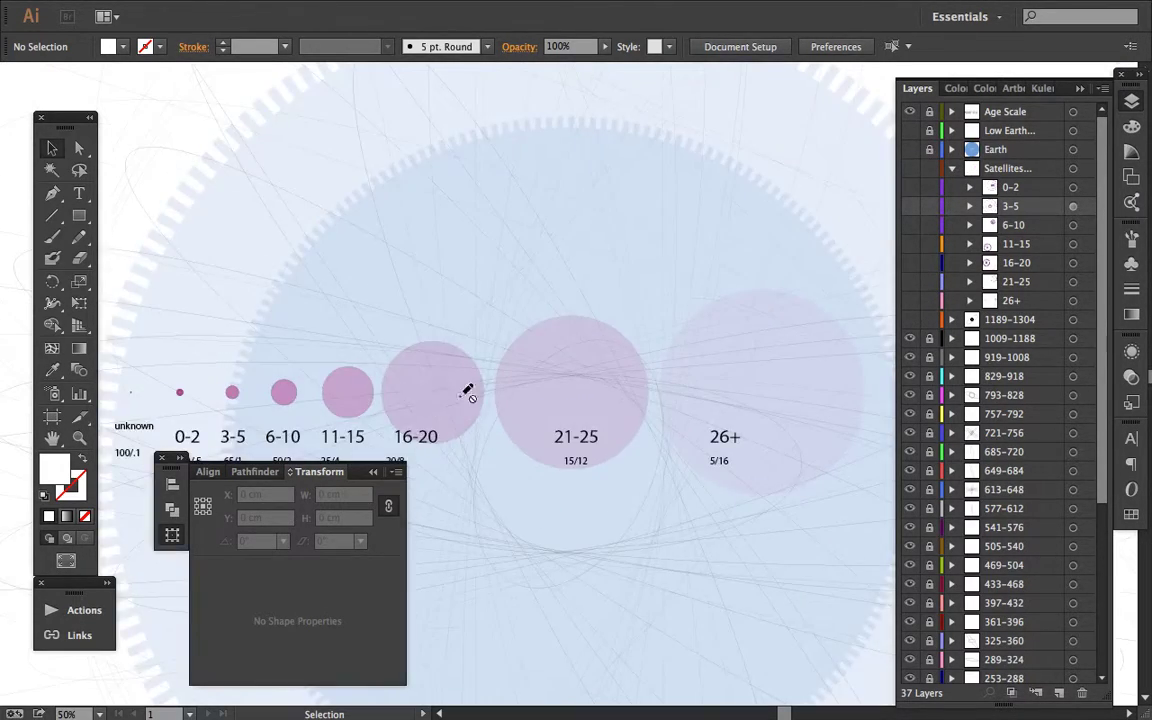
{"action": "key", "text": "Tab"}
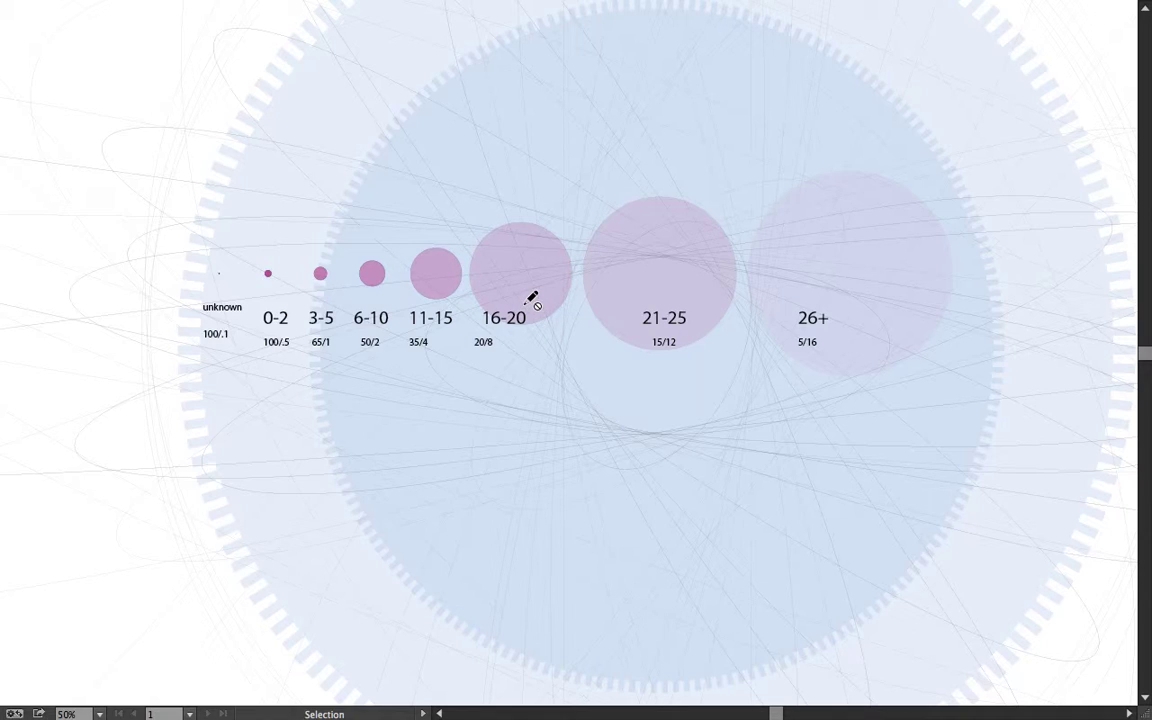
{"action": "scroll", "coordinate": [532, 300], "scroll_direction": "down", "scroll_amount": 3}
{"action": "key", "text": "Tab"}
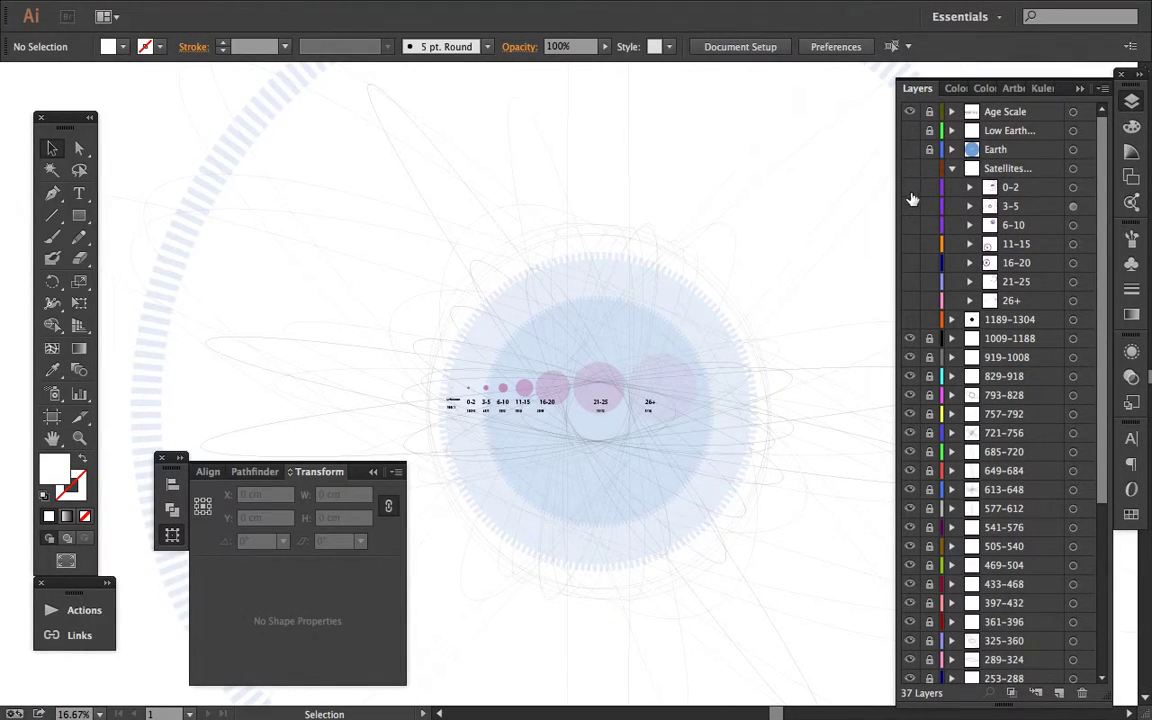
Step: Show the Satellites layer with all seven age sublayers, hiding Age Scale, Low Earth and Earth
{"action": "left_click_drag", "start_coordinate": [911, 193], "coordinate": [913, 296]}
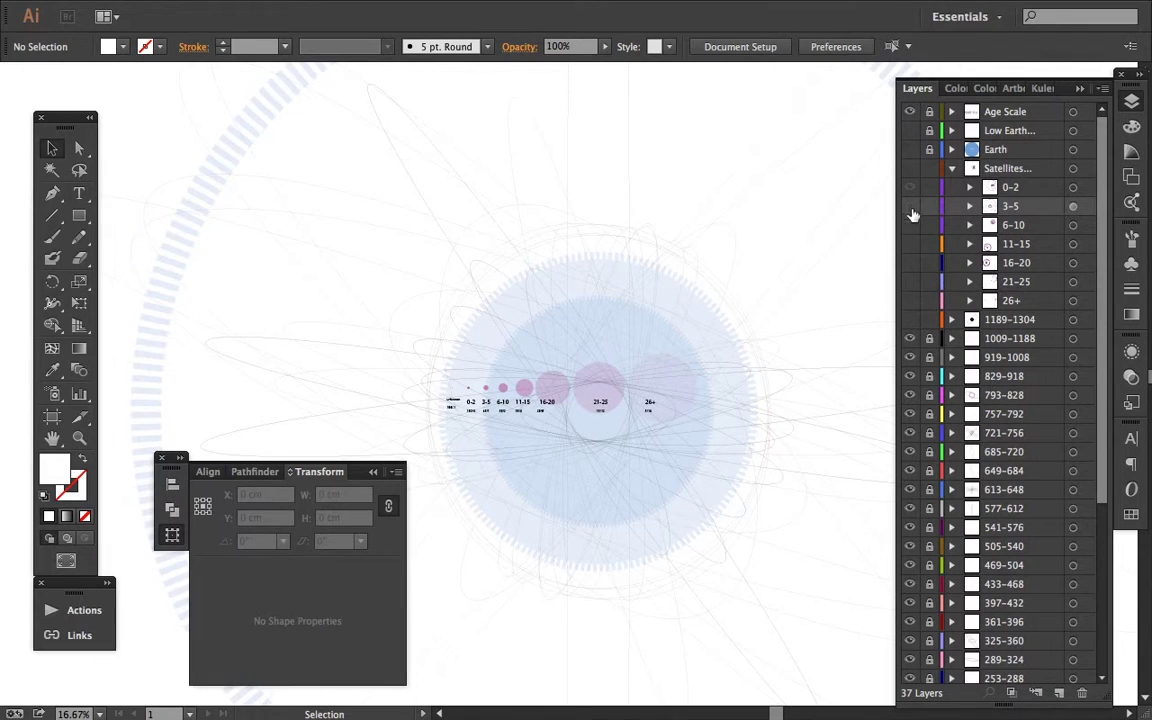
{"action": "left_click_drag", "start_coordinate": [909, 175], "coordinate": [910, 187]}
{"action": "key", "text": "super+equal"}
{"action": "key", "text": "super+equal"}
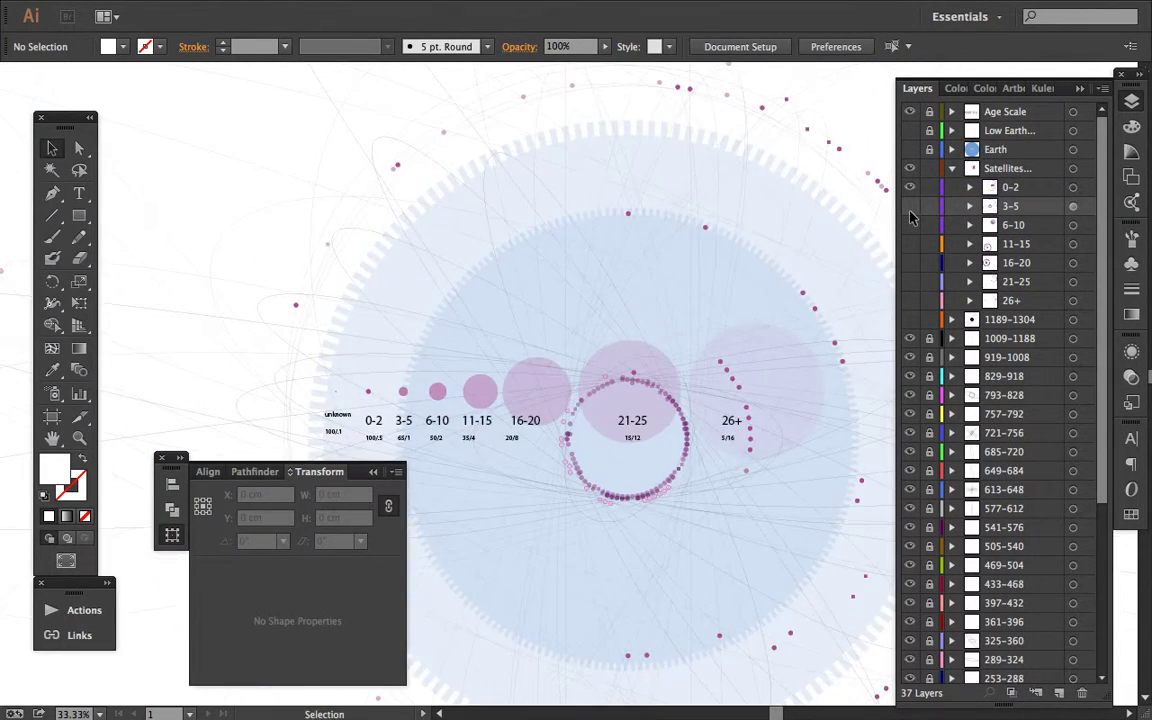
{"action": "left_click_drag", "start_coordinate": [910, 216], "coordinate": [911, 303]}
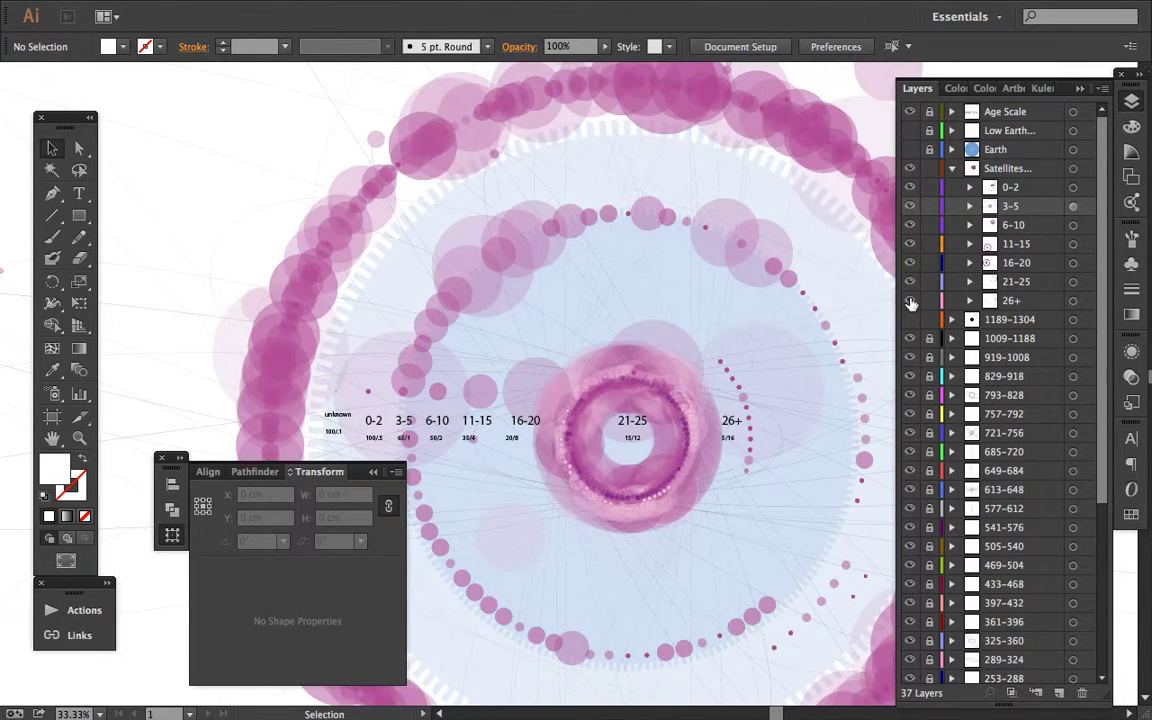
{"action": "left_click_drag", "start_coordinate": [909, 149], "coordinate": [909, 111]}
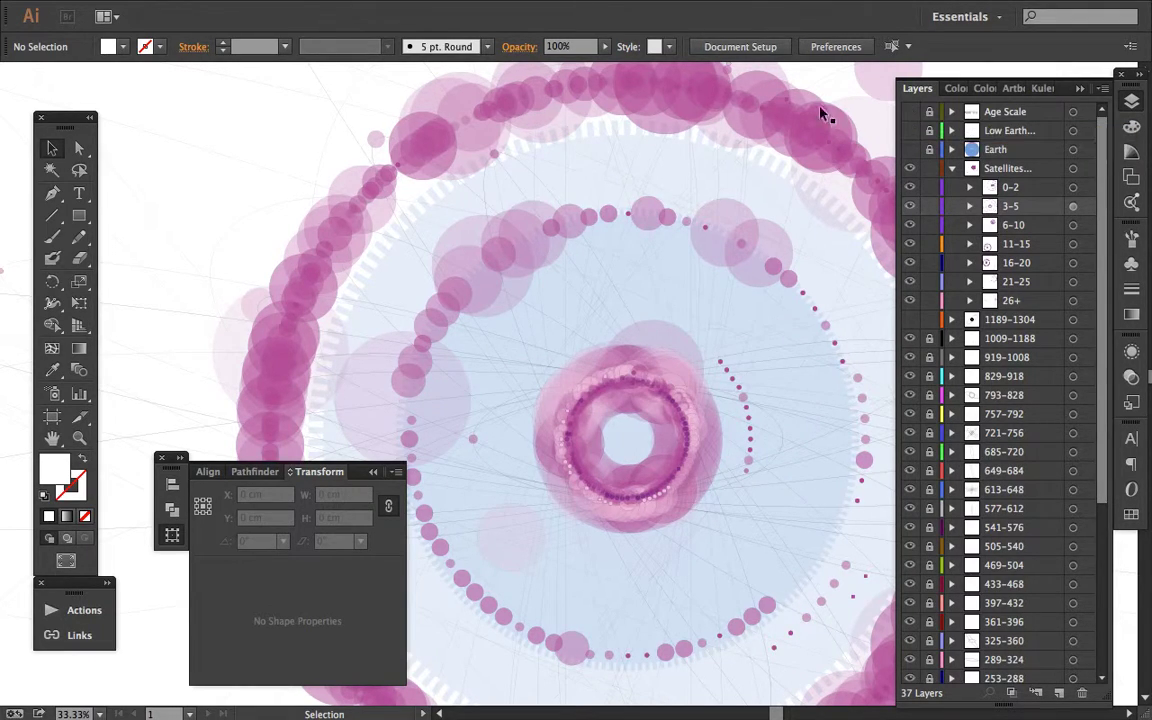
{"action": "key", "text": "Tab"}
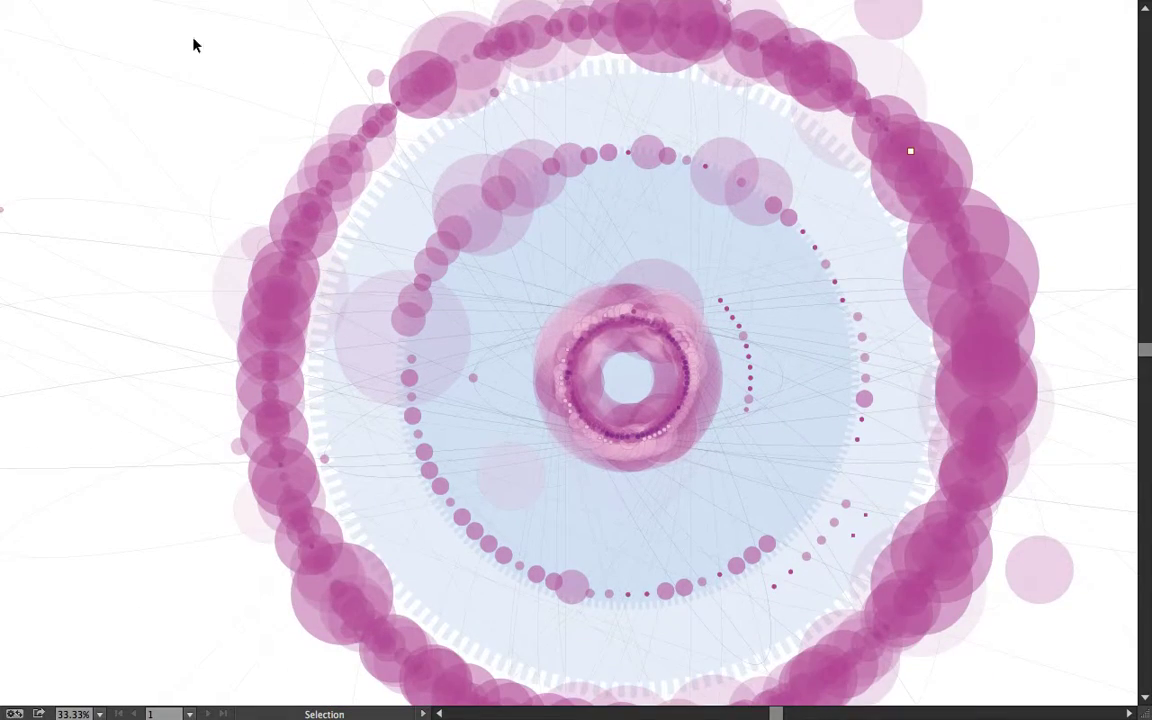
{"action": "key", "text": "Tab"}
Step: Return to Normal Screen Mode and open ORBITS-ONLY.ai from Open Recent Files
{"action": "left_click", "coordinate": [66, 560]}
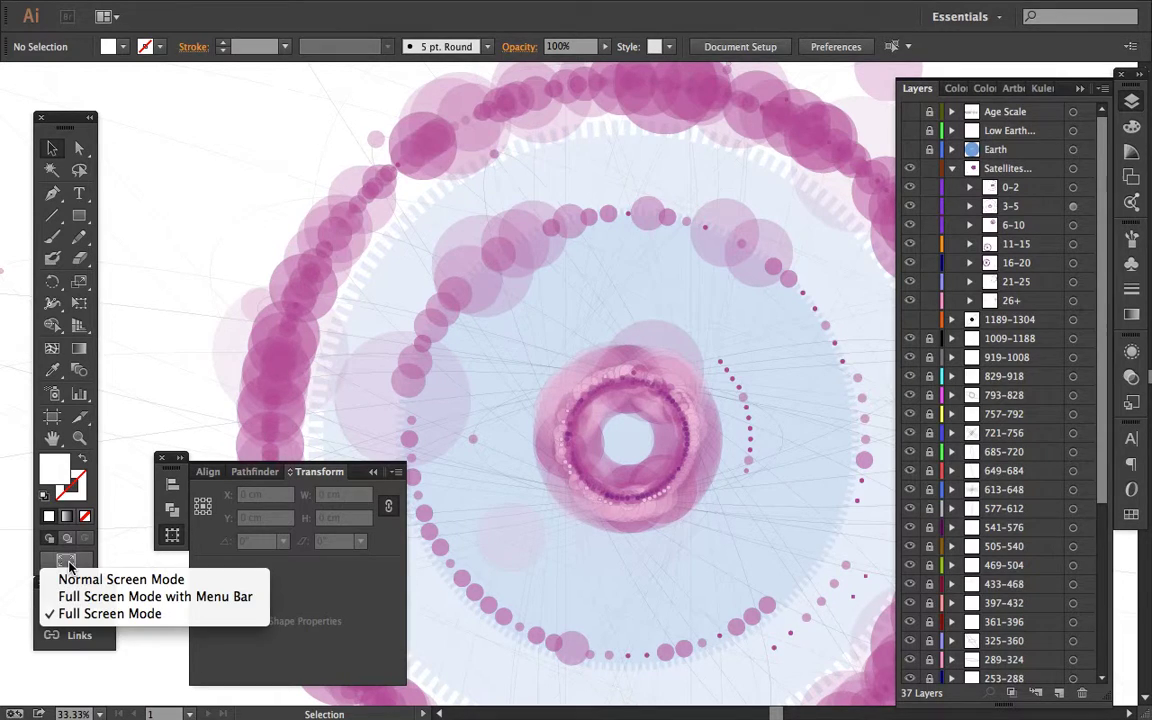
{"action": "left_click", "coordinate": [72, 581]}
{"action": "left_click", "coordinate": [141, 10]}
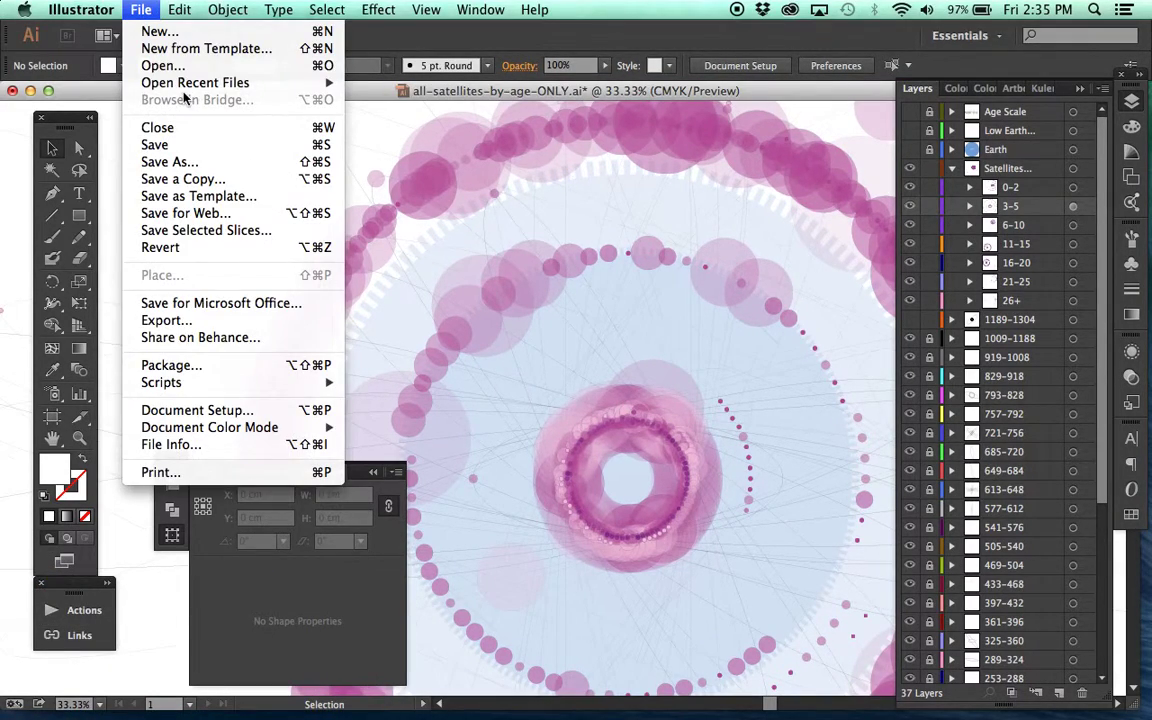
{"action": "mouse_move", "coordinate": [231, 80]}
{"action": "left_click", "coordinate": [390, 104]}
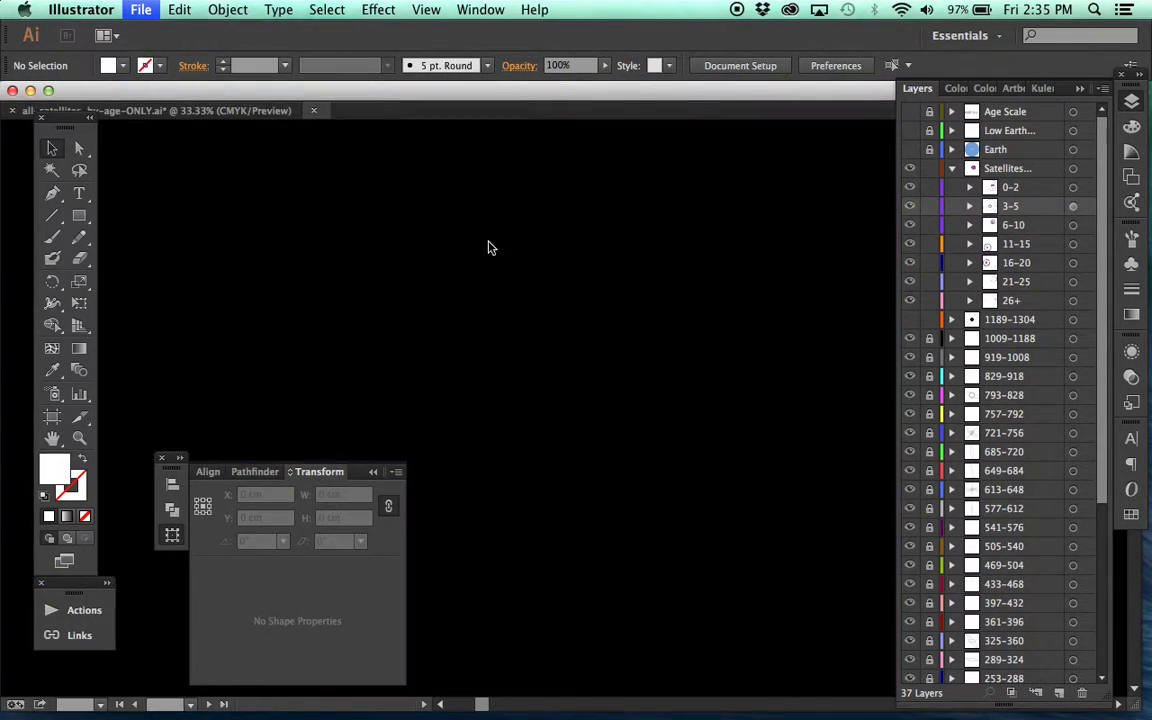
{"action": "key", "text": "Tab"}
{"action": "key", "text": "super+equal"}
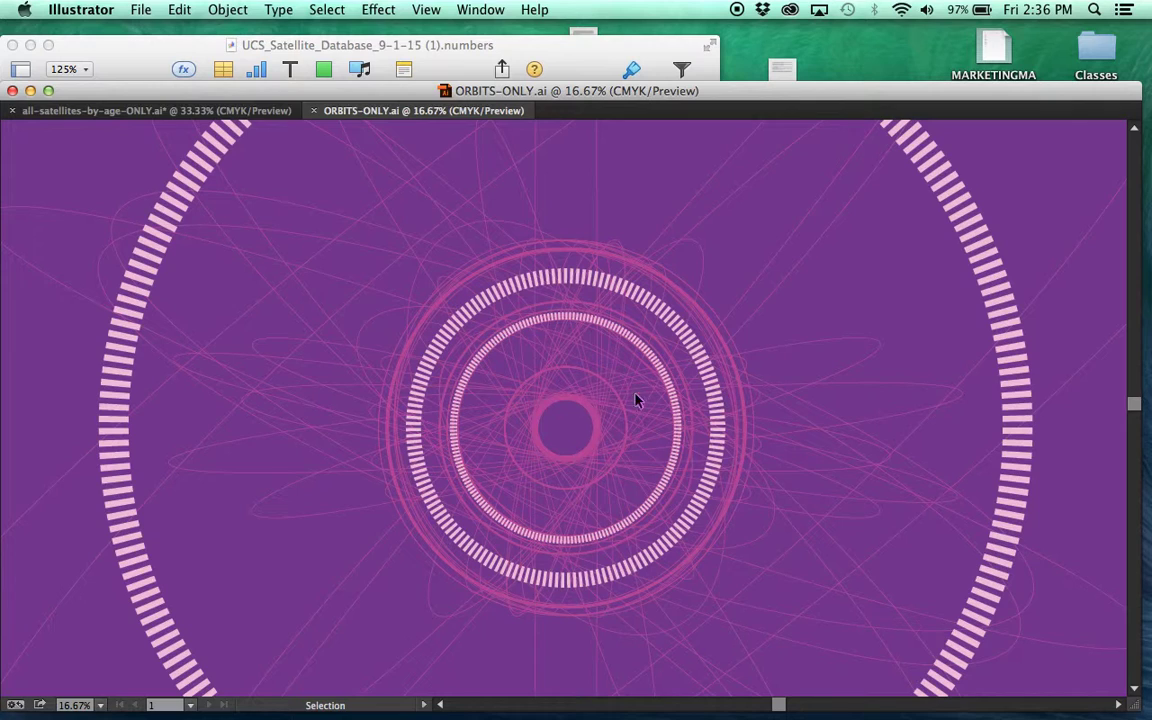
Step: Hide the 100km, Geostationary and Medium ring layers and view ORBITS-ONLY.ai in Full Screen Mode
{"action": "key", "text": "Tab"}
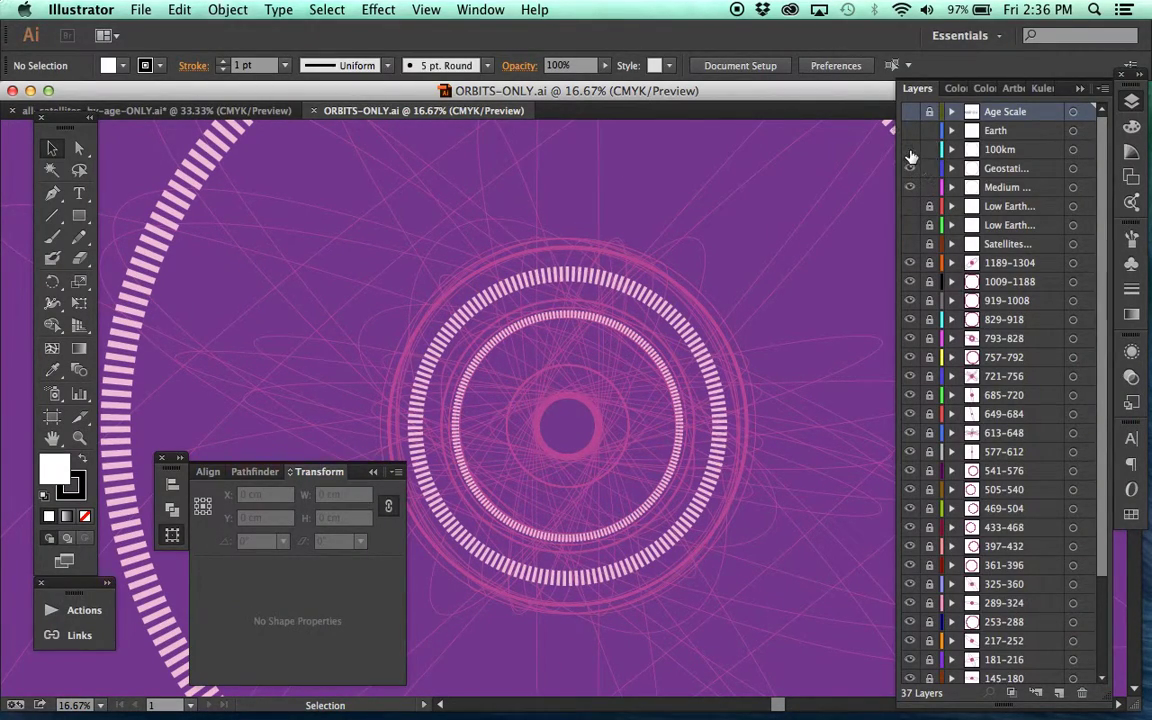
{"action": "left_click_drag", "start_coordinate": [910, 150], "coordinate": [910, 187]}
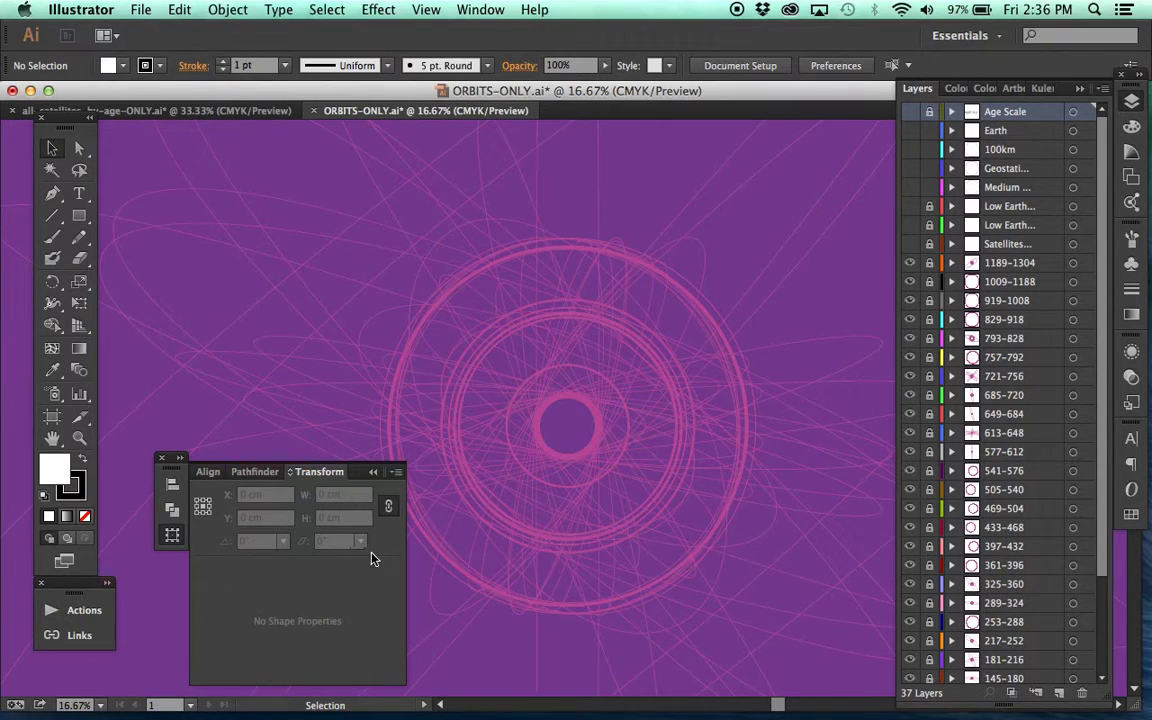
{"action": "left_click", "coordinate": [64, 561]}
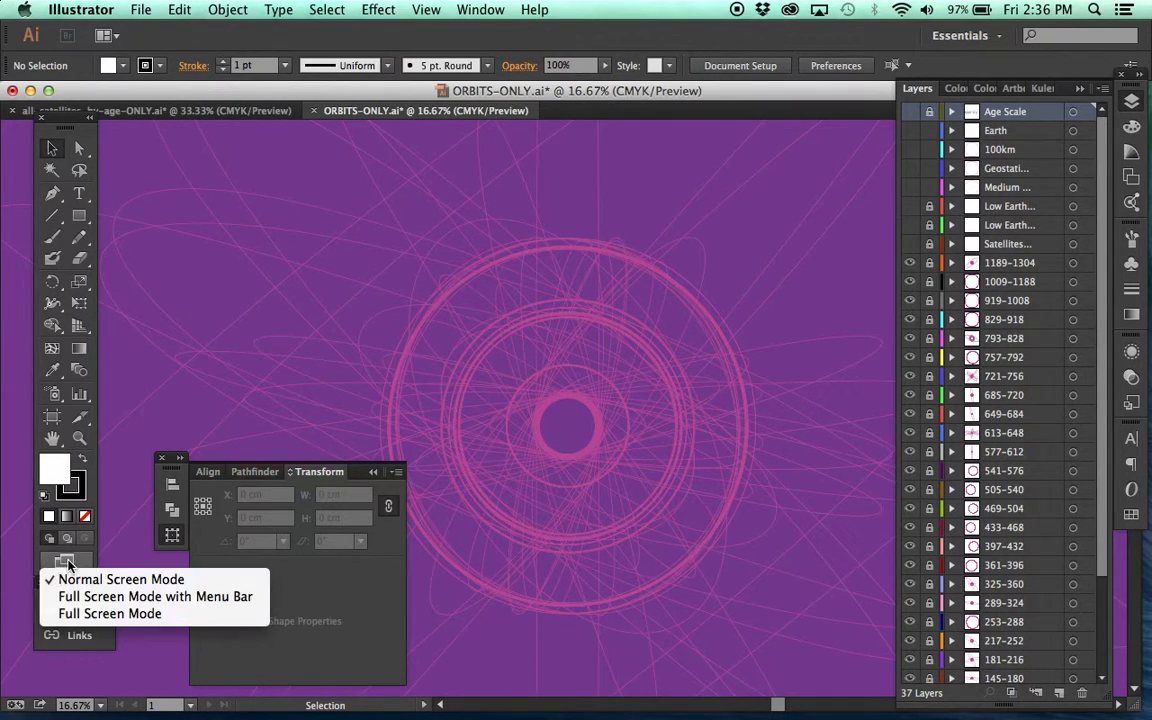
{"action": "left_click", "coordinate": [92, 613]}
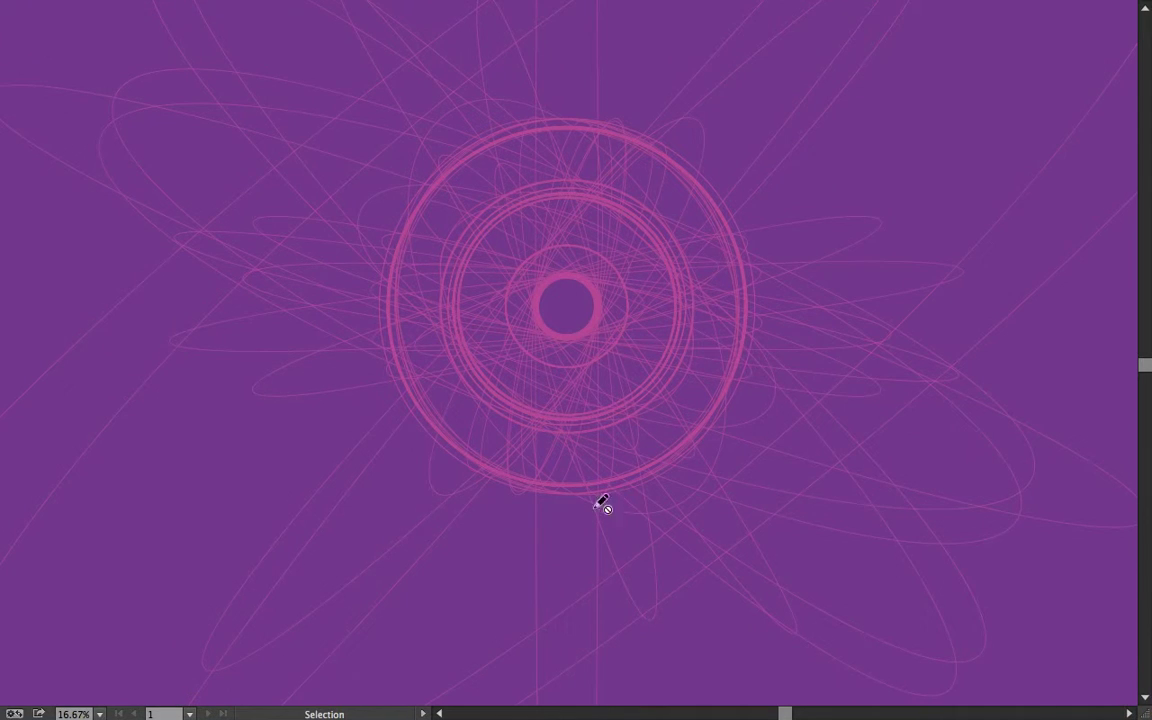
{"action": "scroll", "coordinate": [620, 502], "scroll_direction": "up", "scroll_amount": 3}
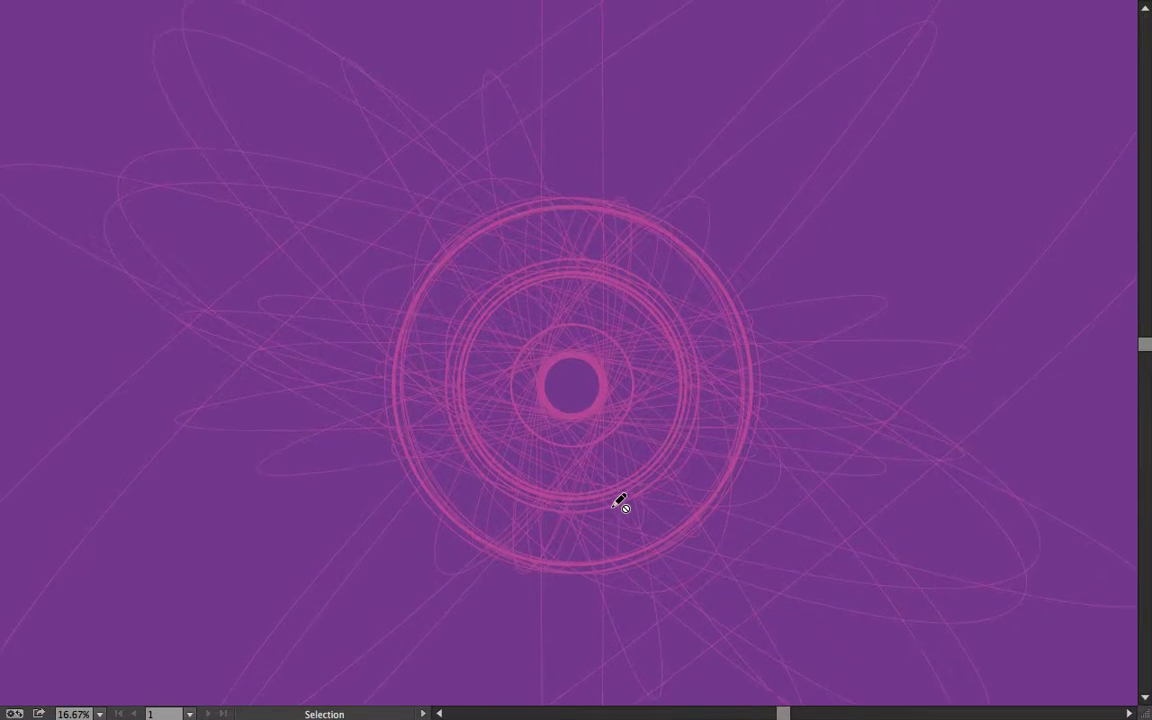
{"action": "scroll", "coordinate": [620, 502], "scroll_direction": "down", "scroll_amount": 1}
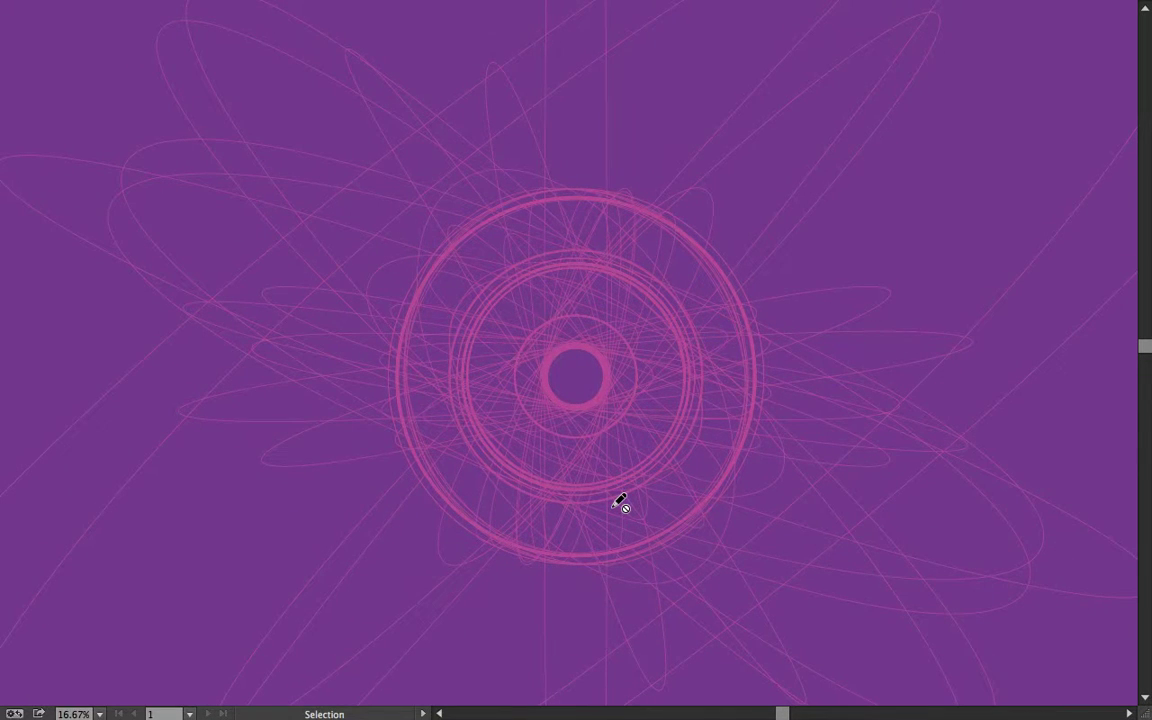
{"action": "scroll", "coordinate": [620, 502], "scroll_direction": "down", "scroll_amount": 1}
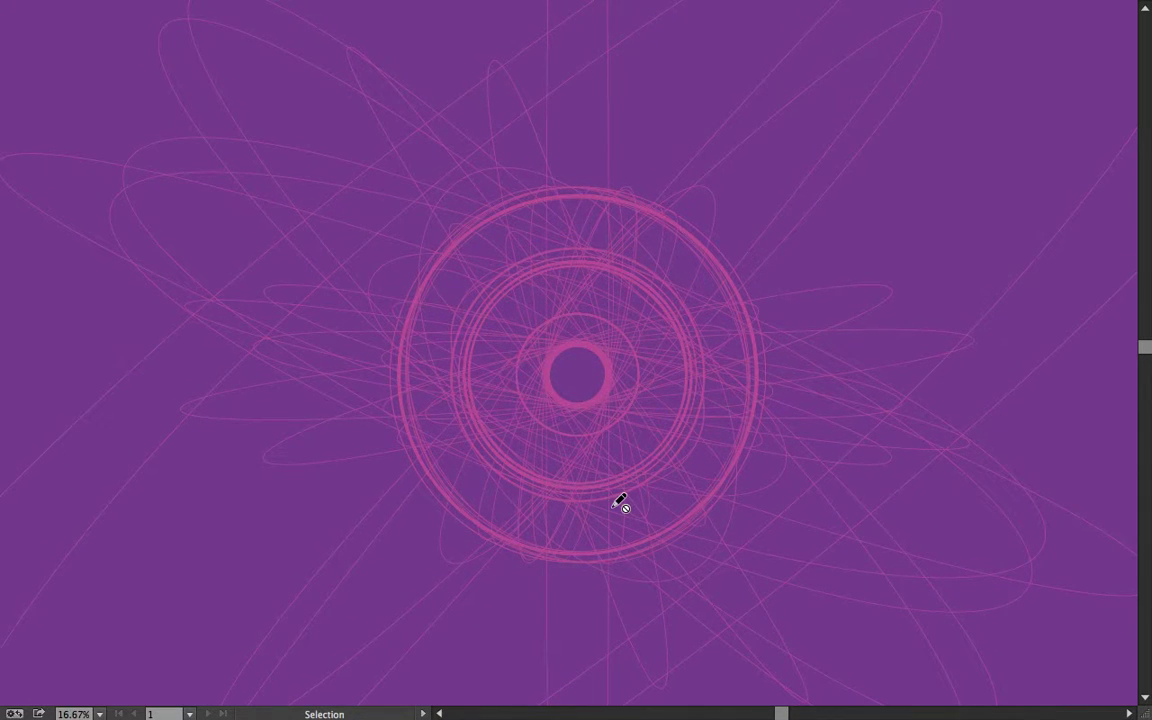
{"action": "key", "text": "Tab"}
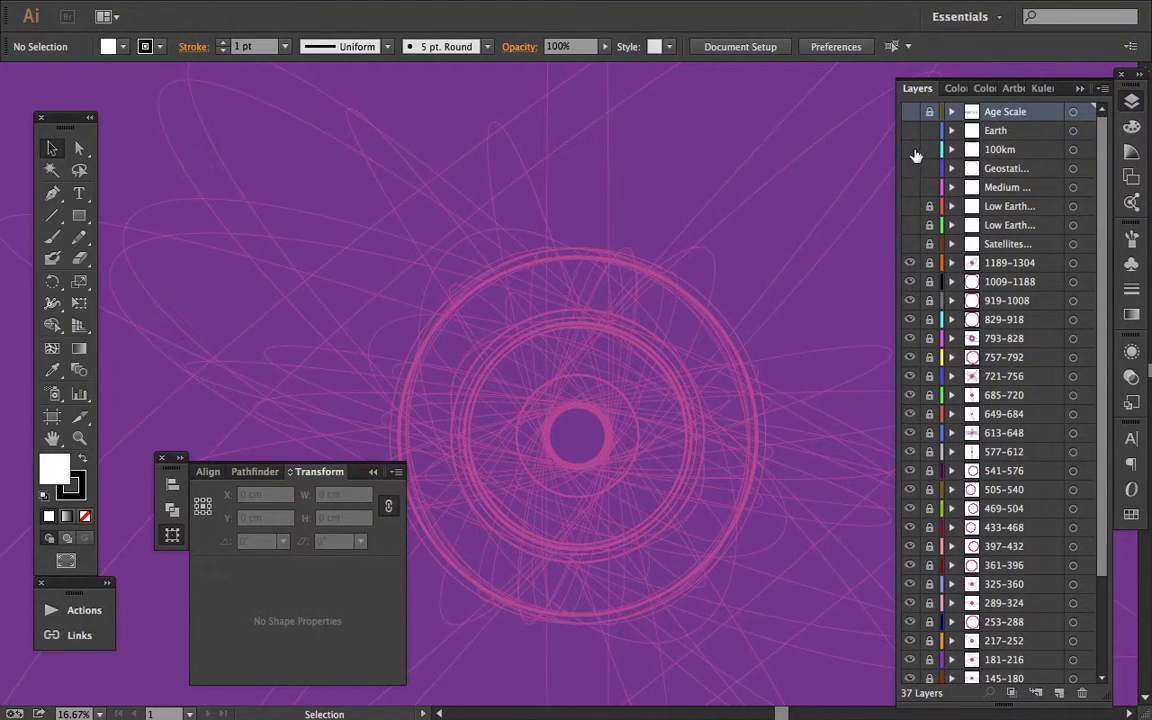
Step: Show the Geostationary and Medium dashed ring layers again and preview the orbits without panels
{"action": "left_click", "coordinate": [910, 168]}
{"action": "left_click", "coordinate": [910, 187]}
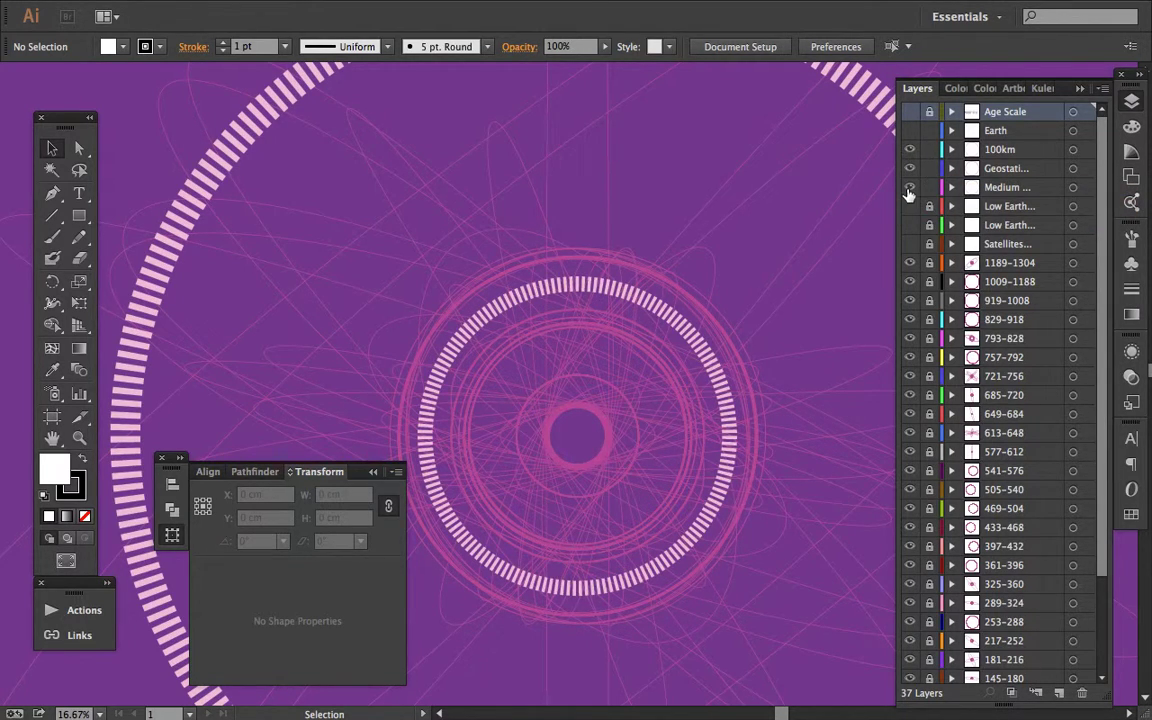
{"action": "key", "text": "Tab"}
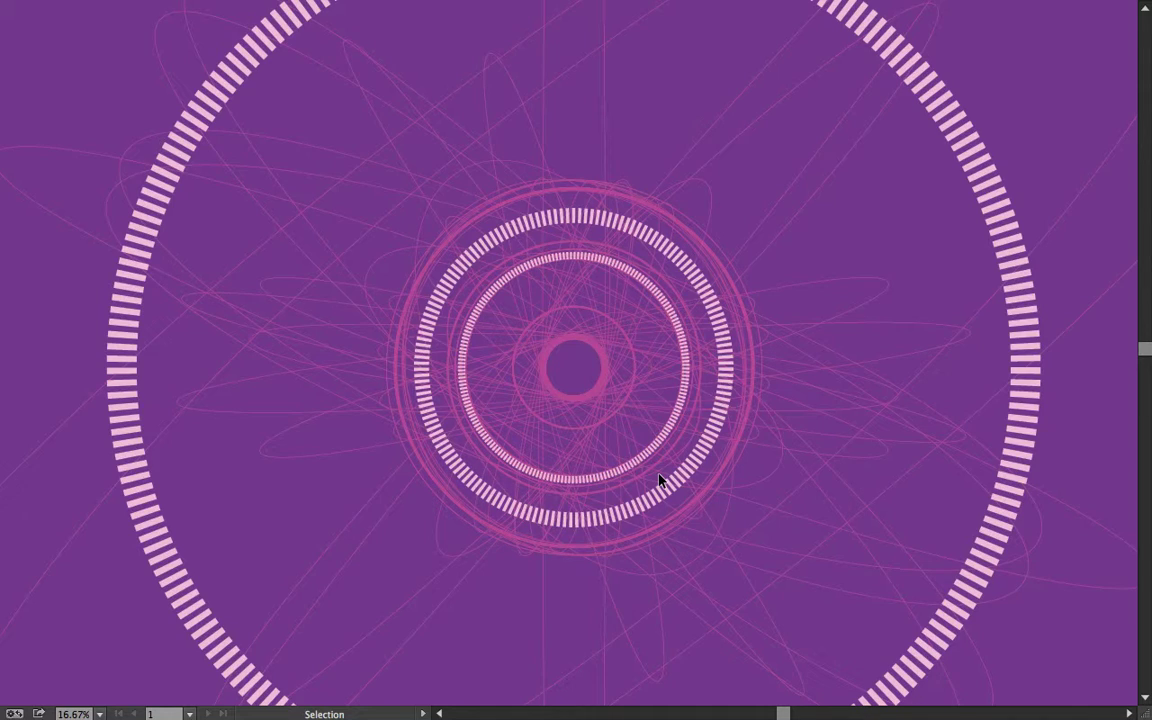
{"action": "key", "text": "a"}
{"action": "key", "text": "ctrl+plus"}
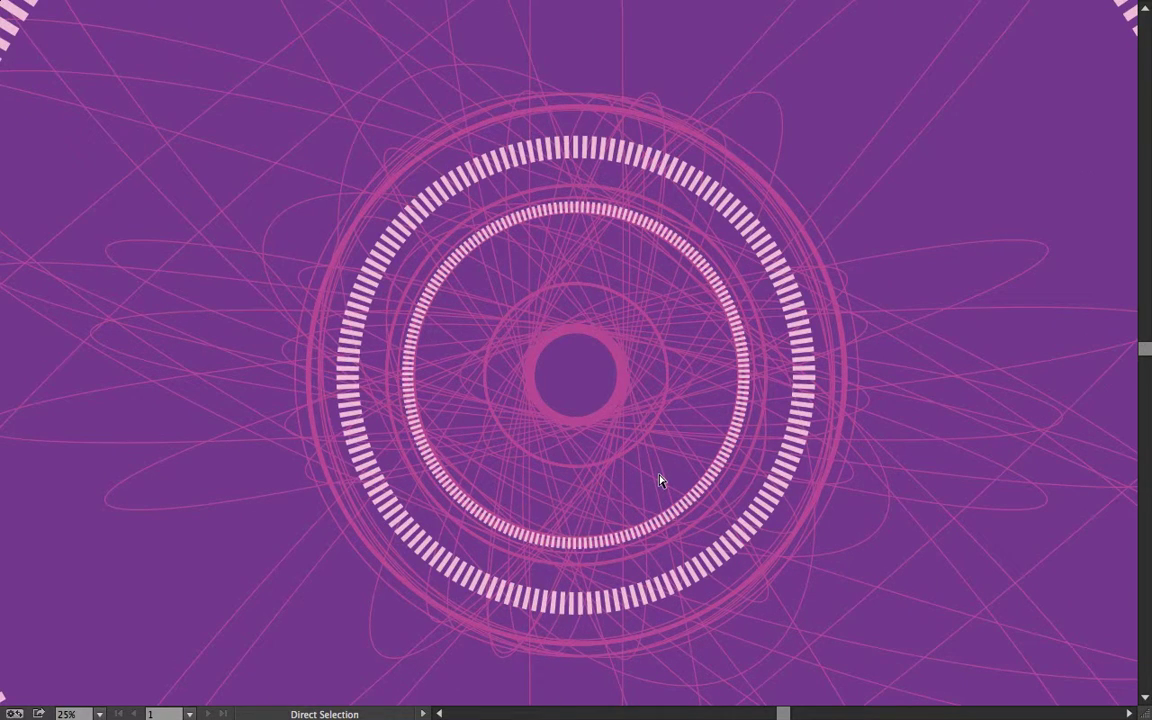
{"action": "key", "text": "ctrl+minus"}
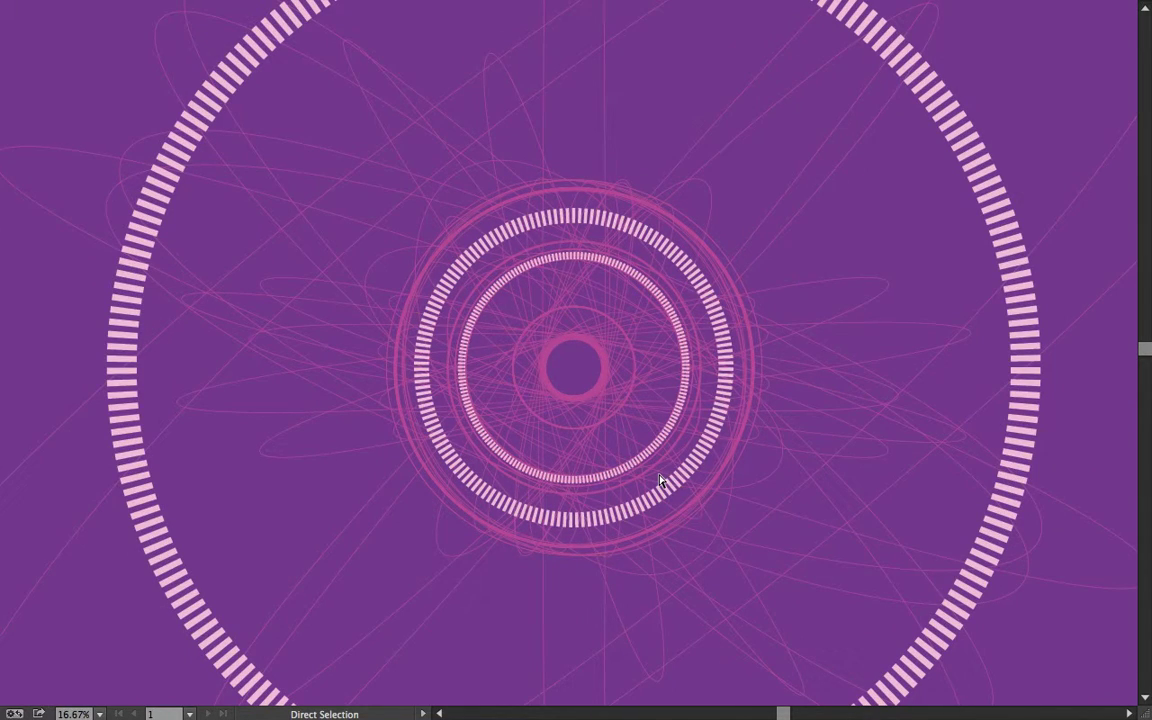
{"action": "key", "text": "ctrl+minus"}
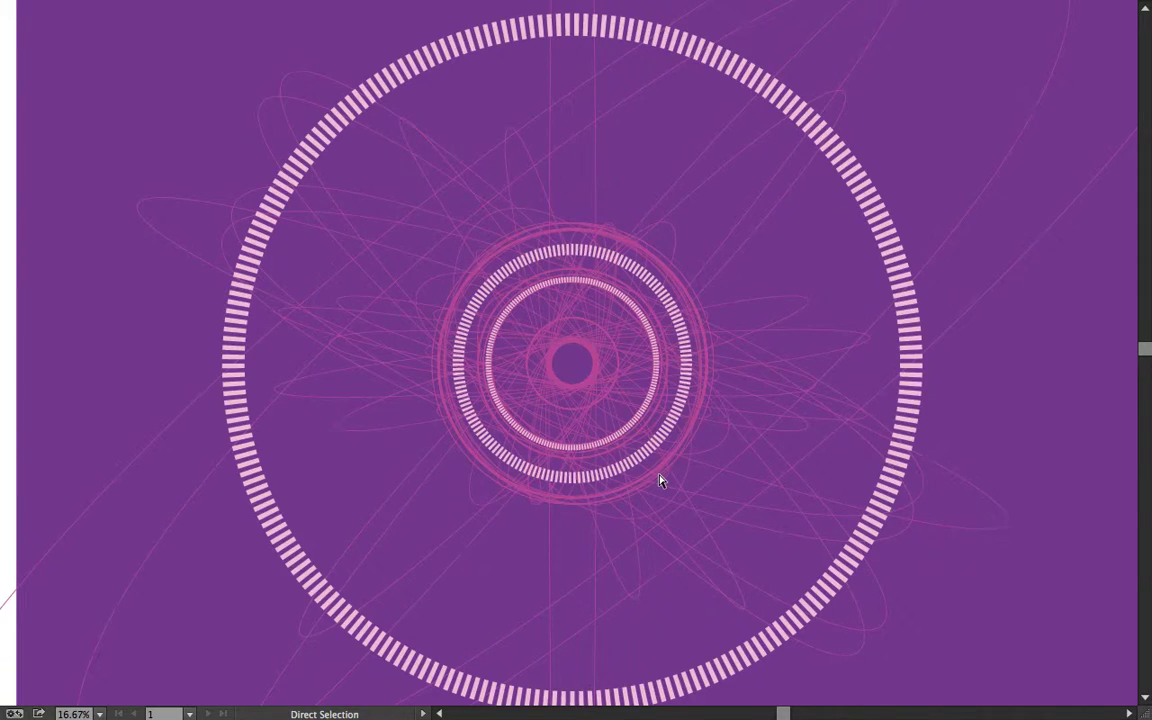
{"action": "key", "text": "ctrl+plus"}
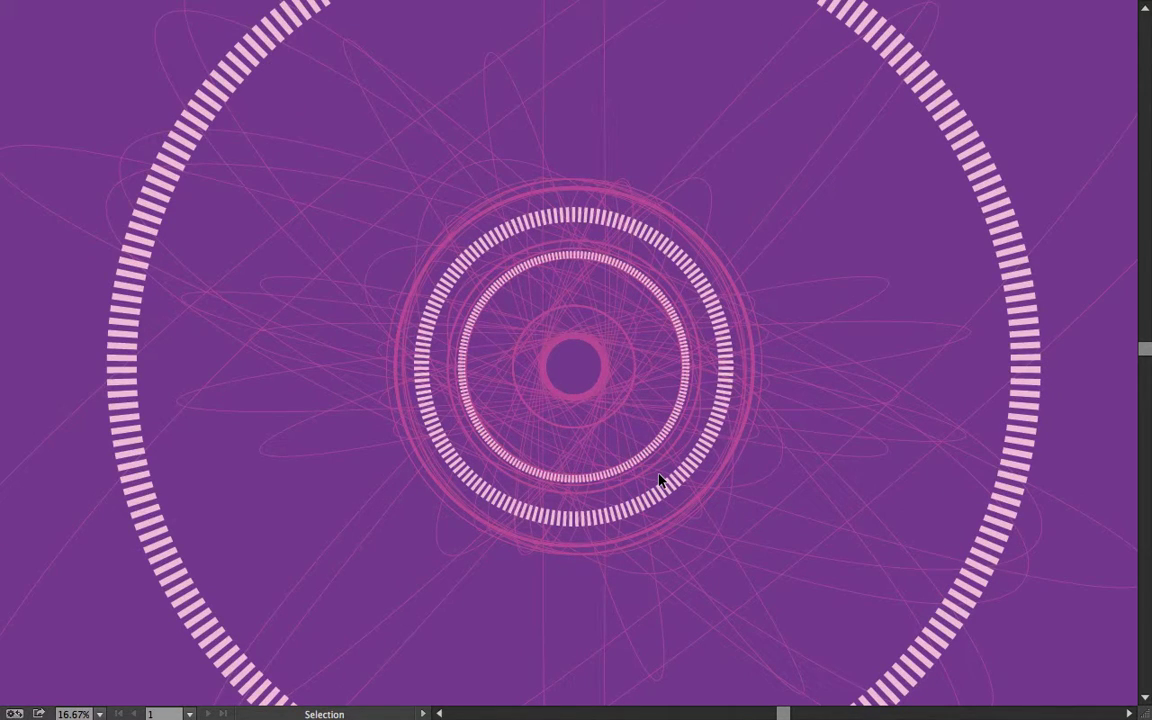
Step: Return to the normal windowed view and switch to the all-satellites-by-age-ONLY.ai document
{"action": "key", "text": "f"}
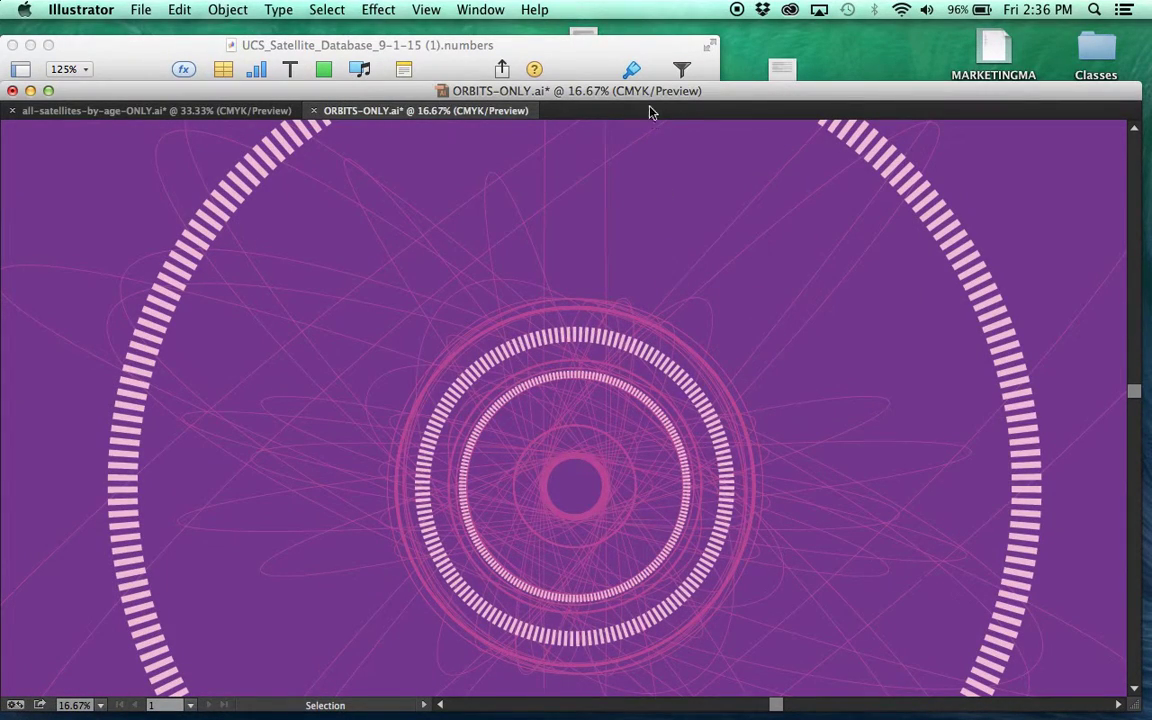
{"action": "left_click_drag", "start_coordinate": [635, 92], "coordinate": [640, 40]}
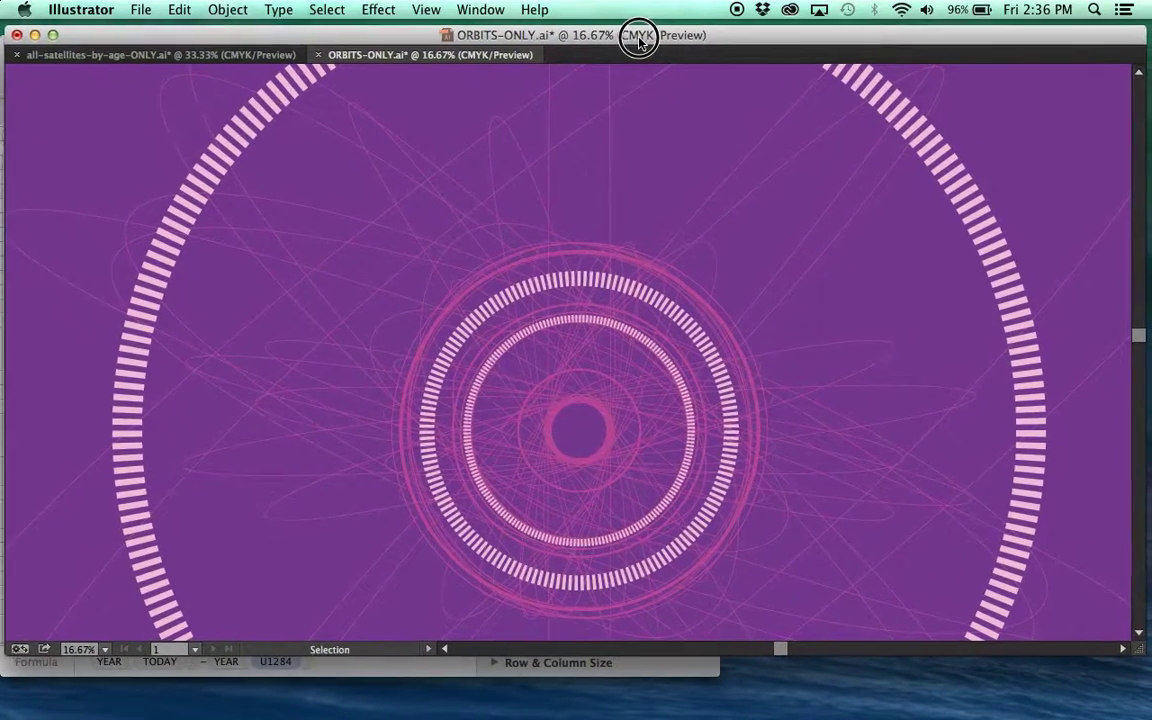
{"action": "scroll", "coordinate": [710, 370], "scroll_direction": "down", "scroll_amount": 5}
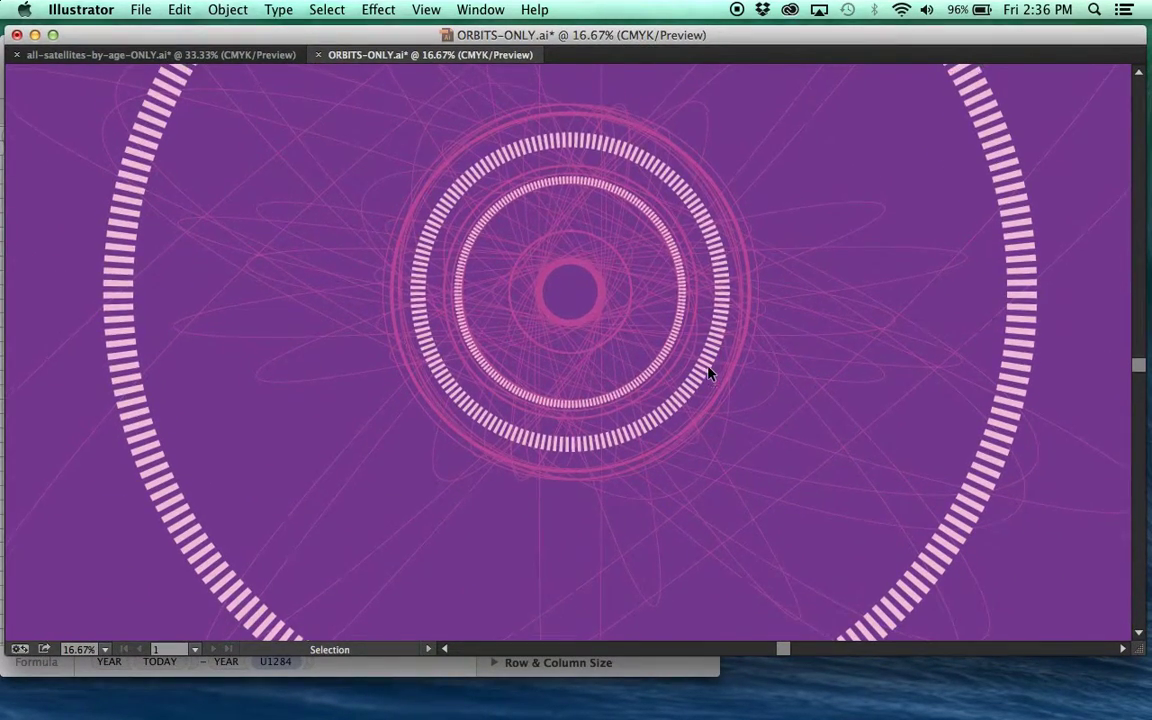
{"action": "scroll", "coordinate": [708, 372], "scroll_direction": "up", "scroll_amount": 3}
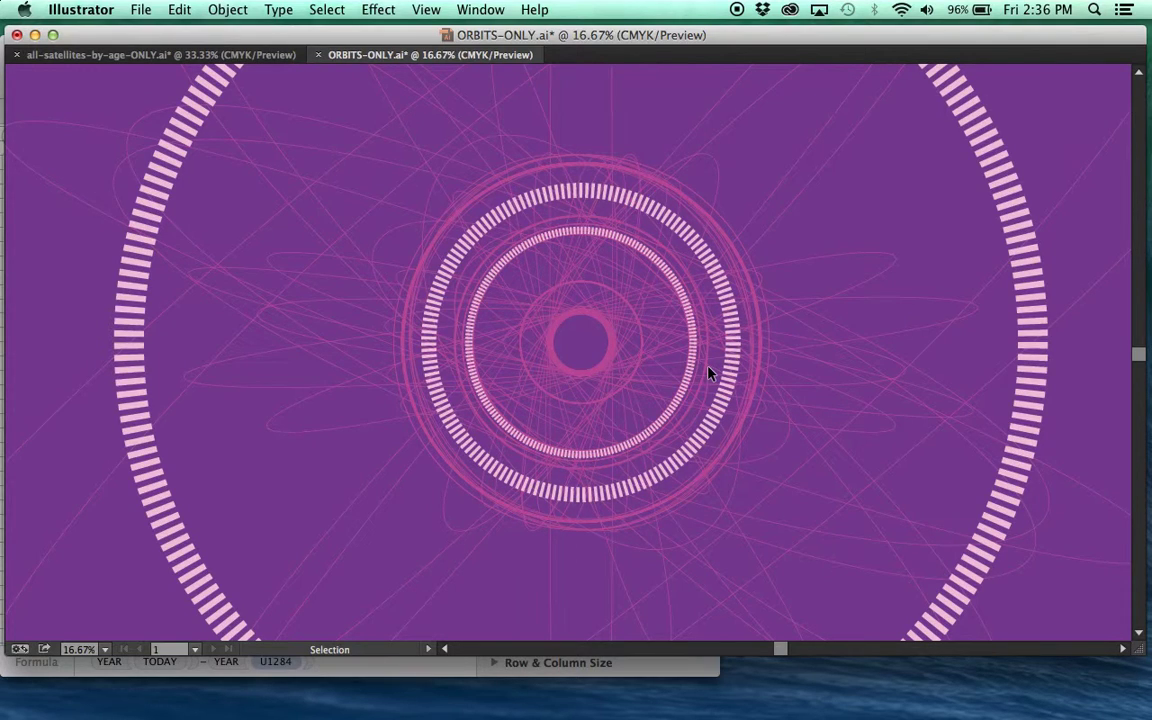
{"action": "key", "text": "a"}
{"action": "key", "text": "super+minus"}
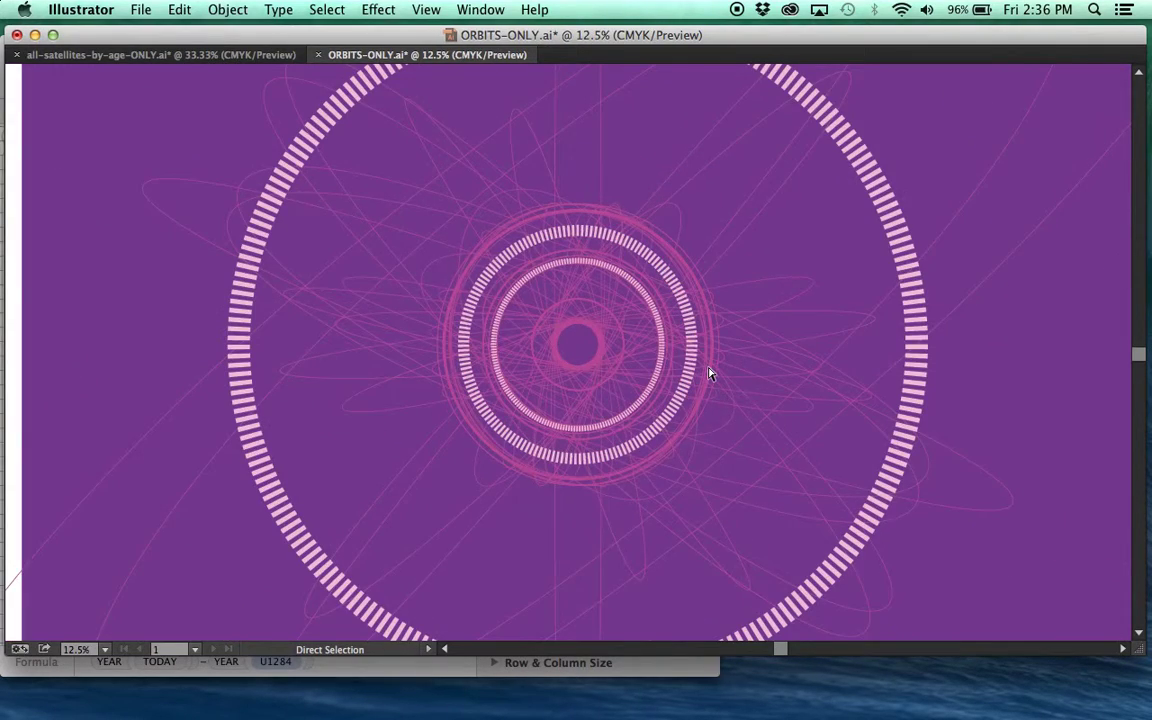
{"action": "key", "text": "super+minus"}
{"action": "key", "text": "super+equal"}
{"action": "key", "text": "super+equal"}
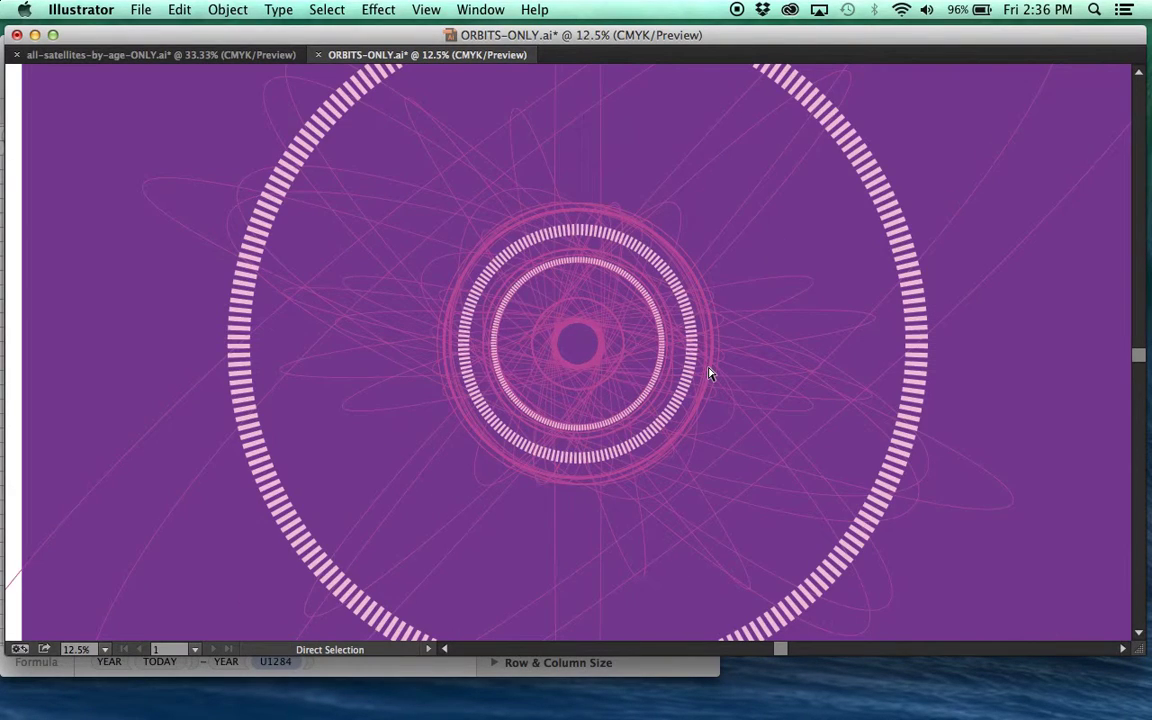
{"action": "key", "text": "v"}
{"action": "key", "text": "Tab"}
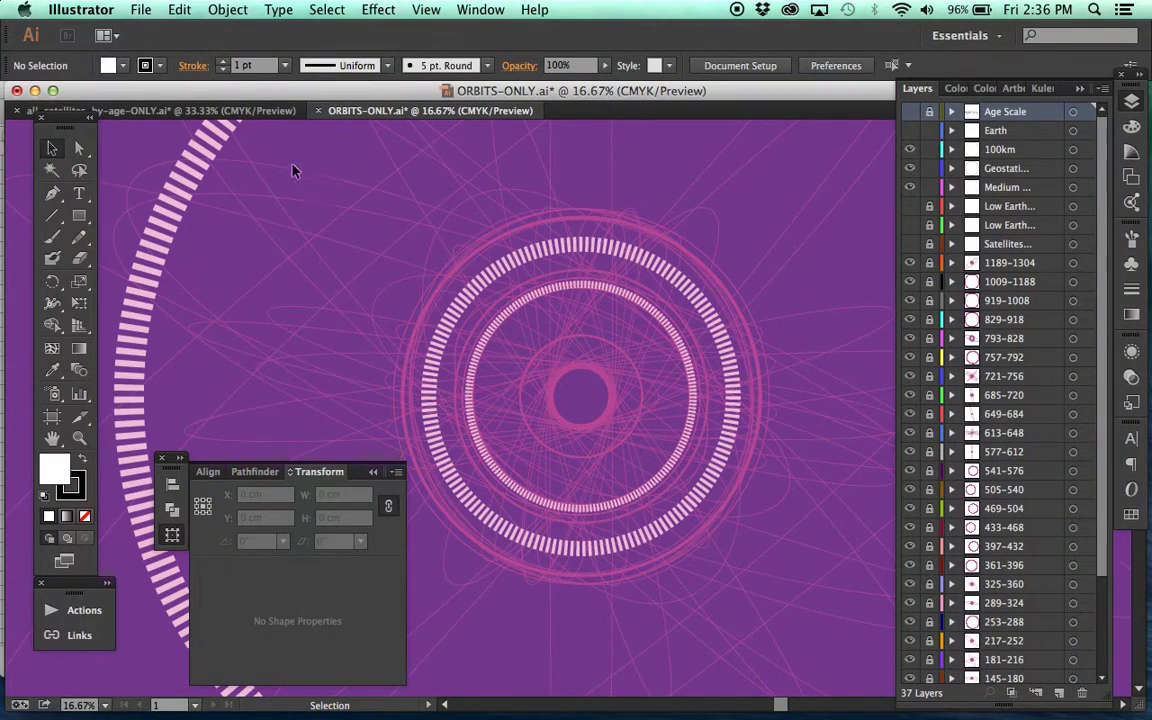
{"action": "left_click", "coordinate": [226, 110]}
{"action": "key", "text": "super+minus"}
{"action": "key", "text": "super+minus"}
Step: Zoom out to 12.5% and centre the pink satellite rings around Earth in the window
{"action": "key", "text": "Tab"}
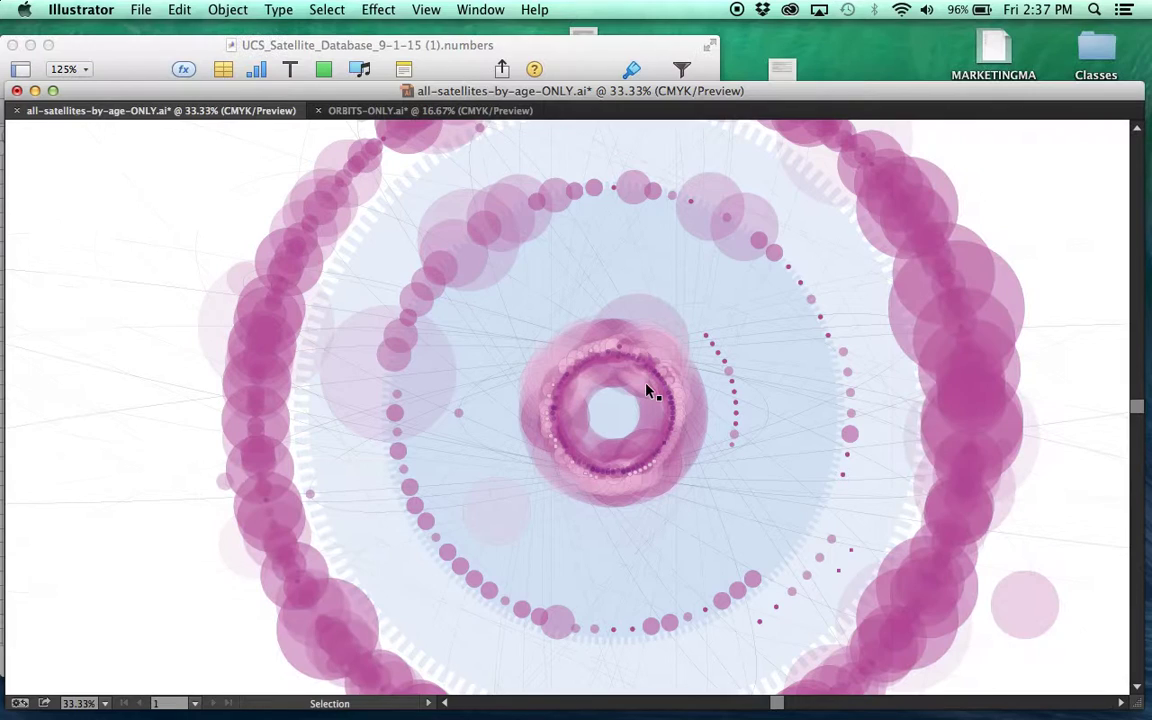
{"action": "key", "text": "a"}
{"action": "key", "text": "v"}
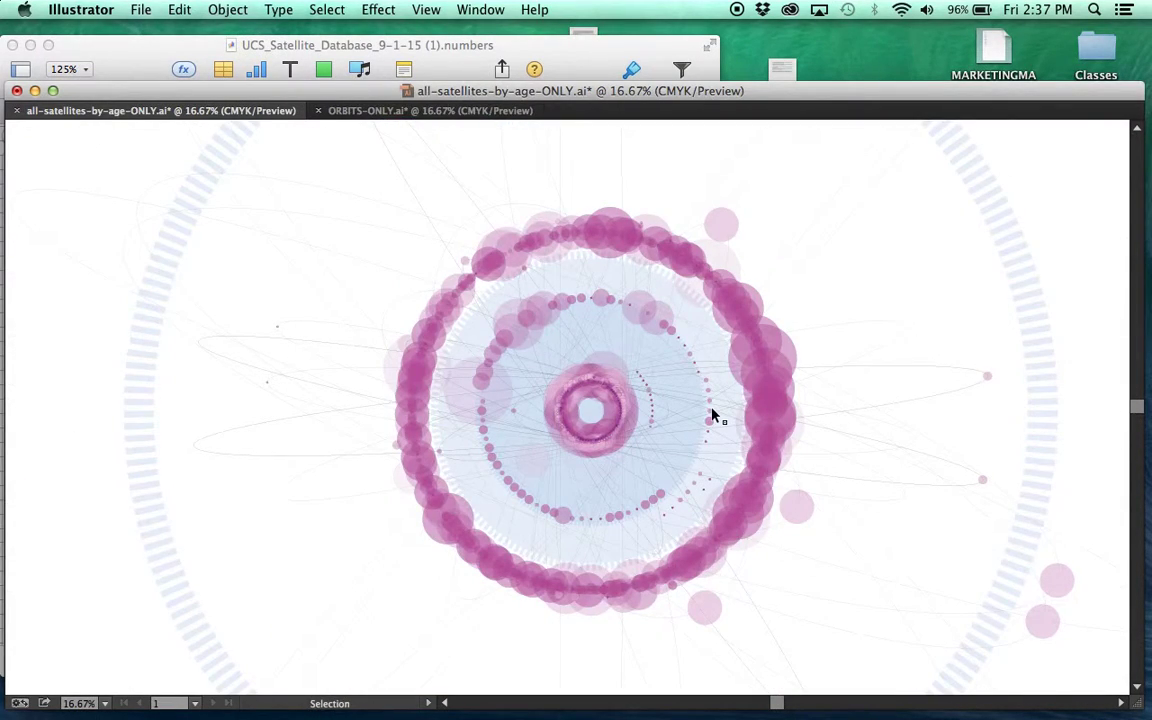
{"action": "key", "text": "super+minus"}
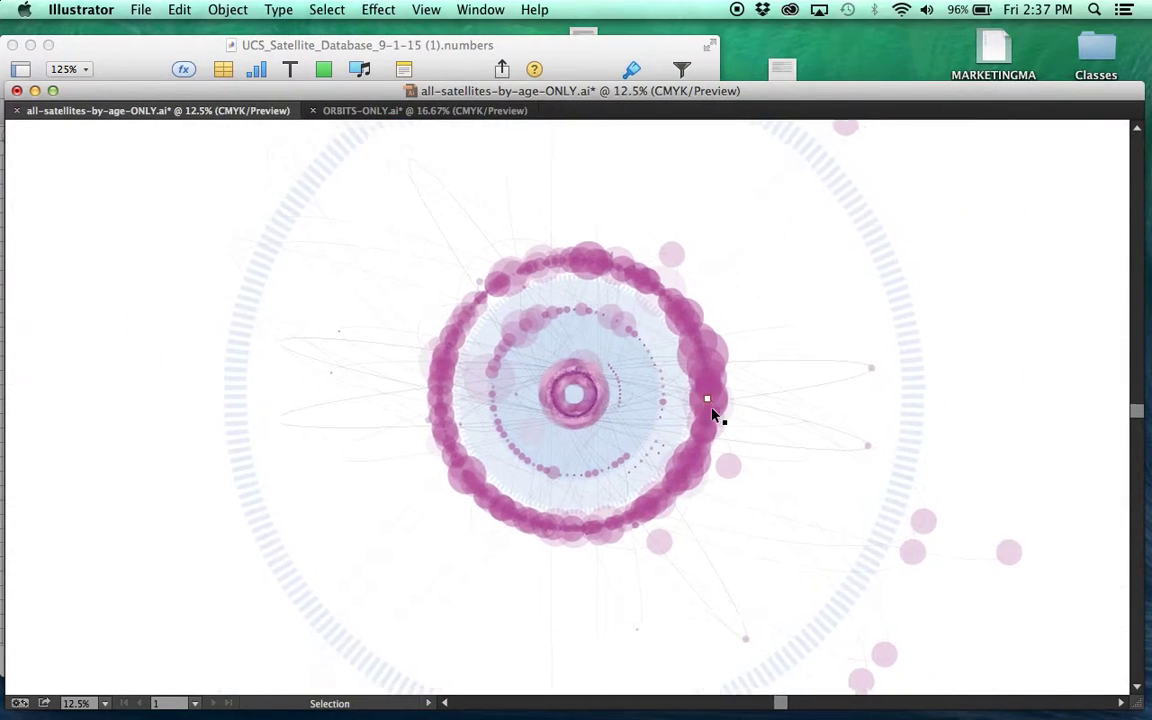
{"action": "scroll", "coordinate": [713, 413], "scroll_direction": "down", "scroll_amount": 3}
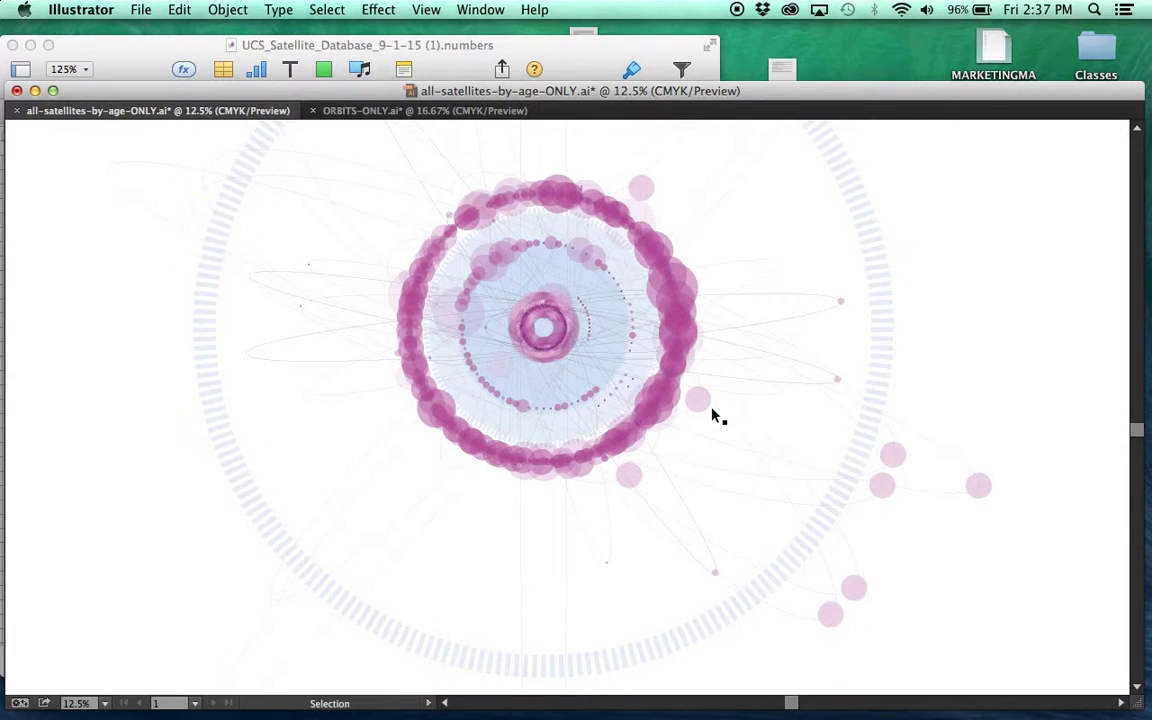
{"action": "scroll", "coordinate": [713, 413], "scroll_direction": "up", "scroll_amount": 4}
{"action": "scroll", "coordinate": [716, 414], "scroll_direction": "down", "scroll_amount": 1}
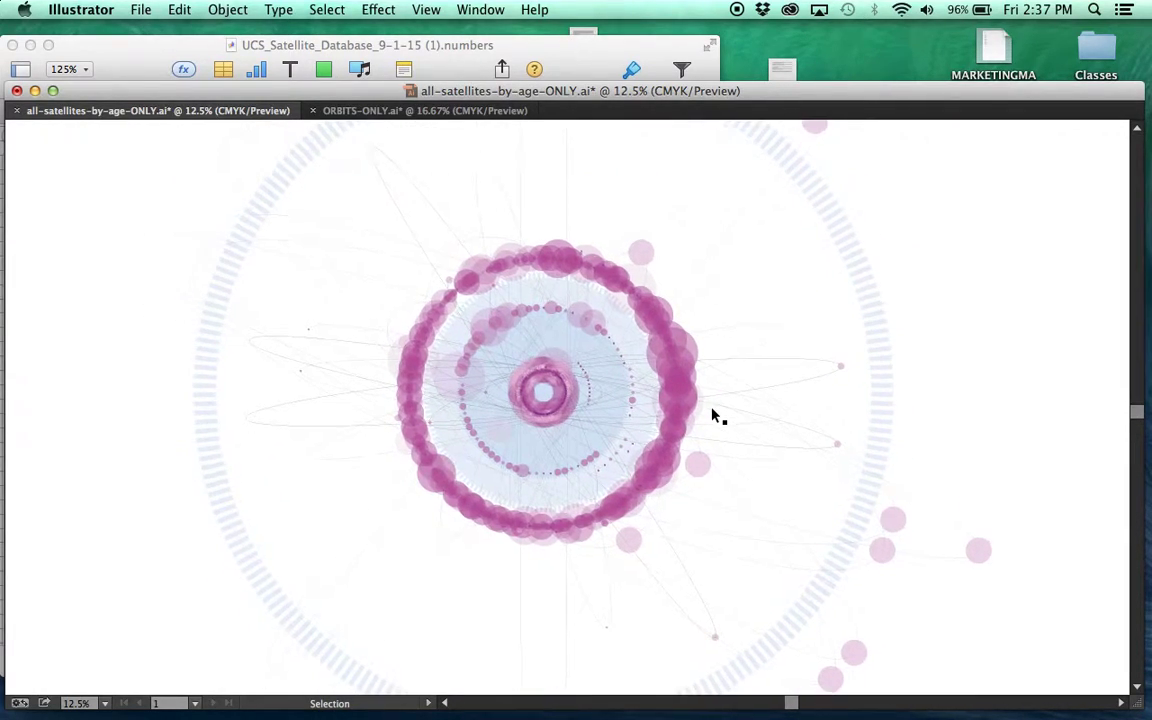
{"action": "left_click_drag", "start_coordinate": [589, 90], "coordinate": [589, 75]}
{"action": "scroll", "coordinate": [585, 400], "scroll_direction": "up", "scroll_amount": 1}
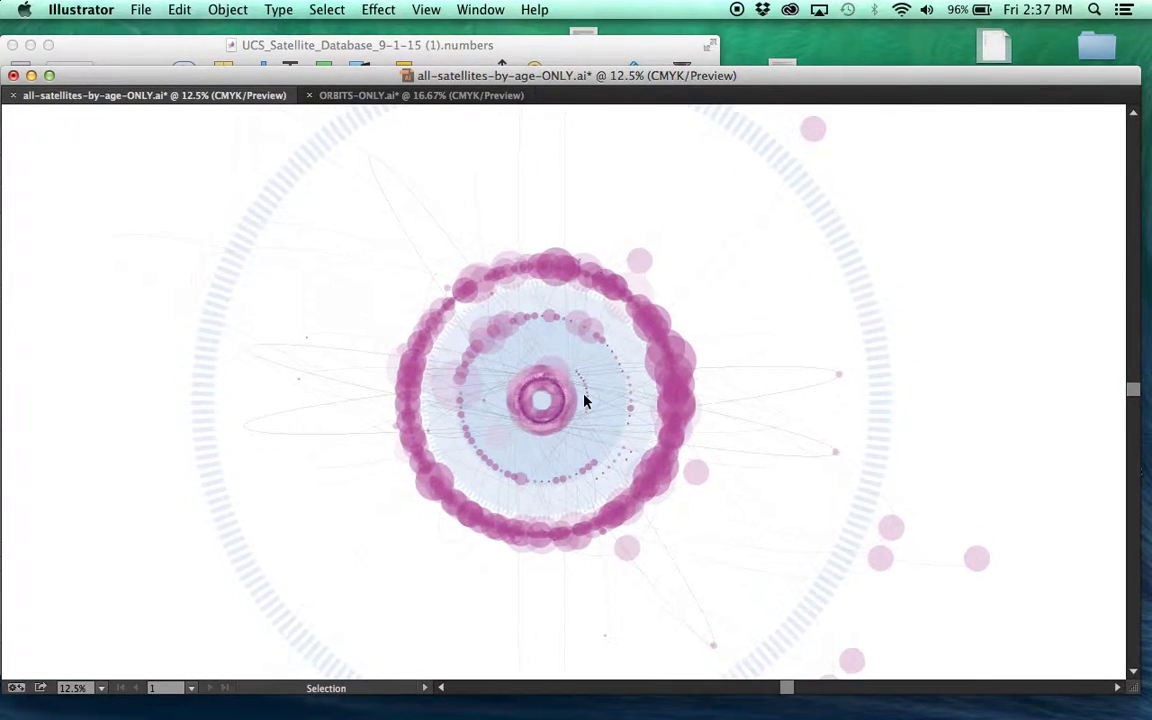